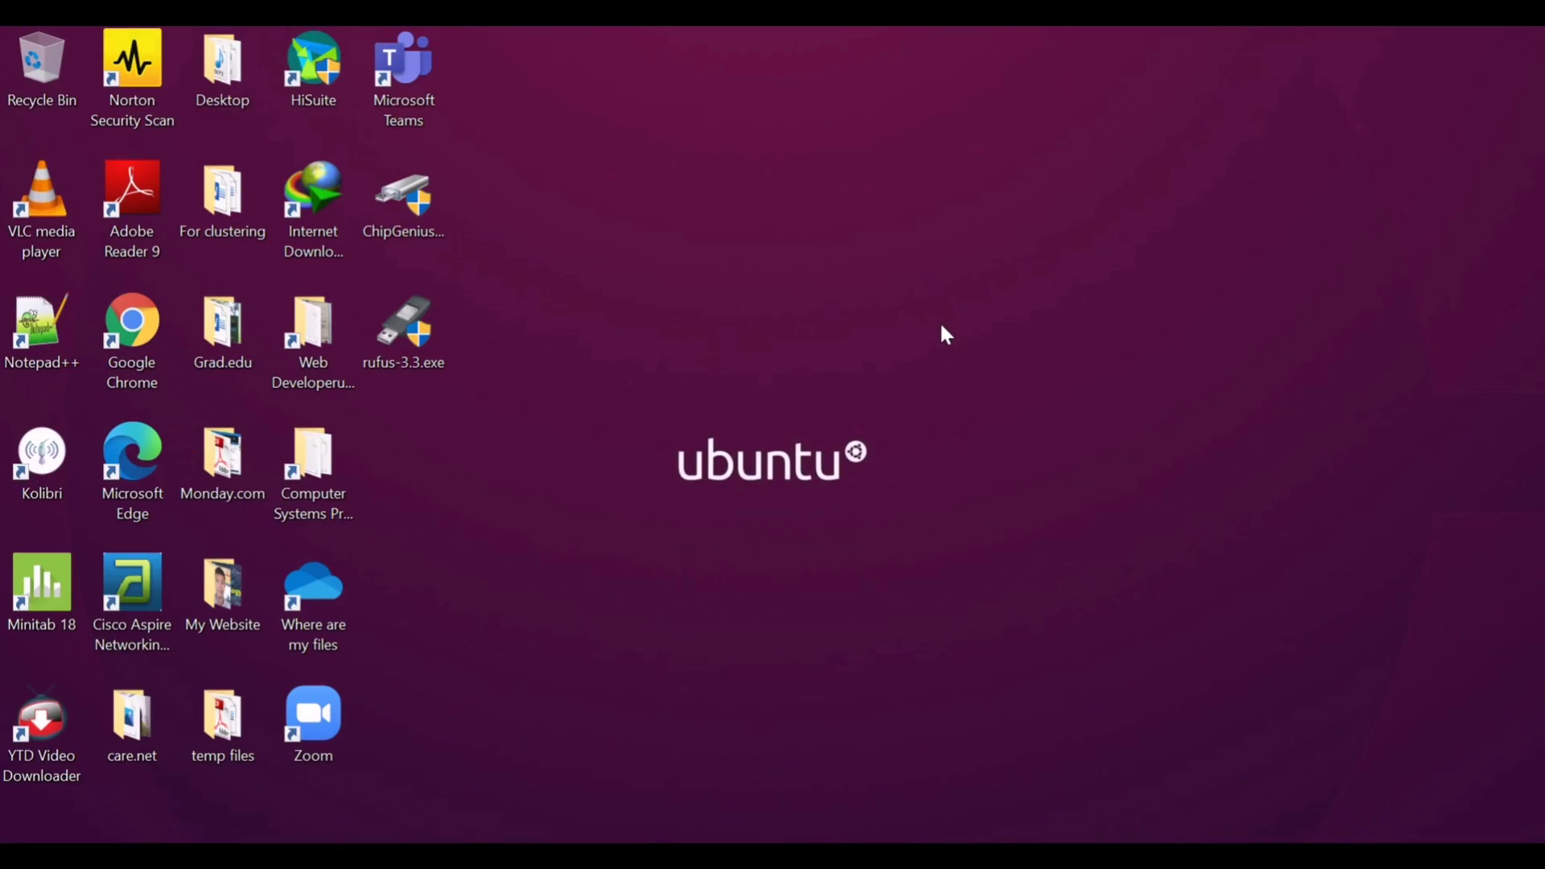
pyautogui.click(133, 330)
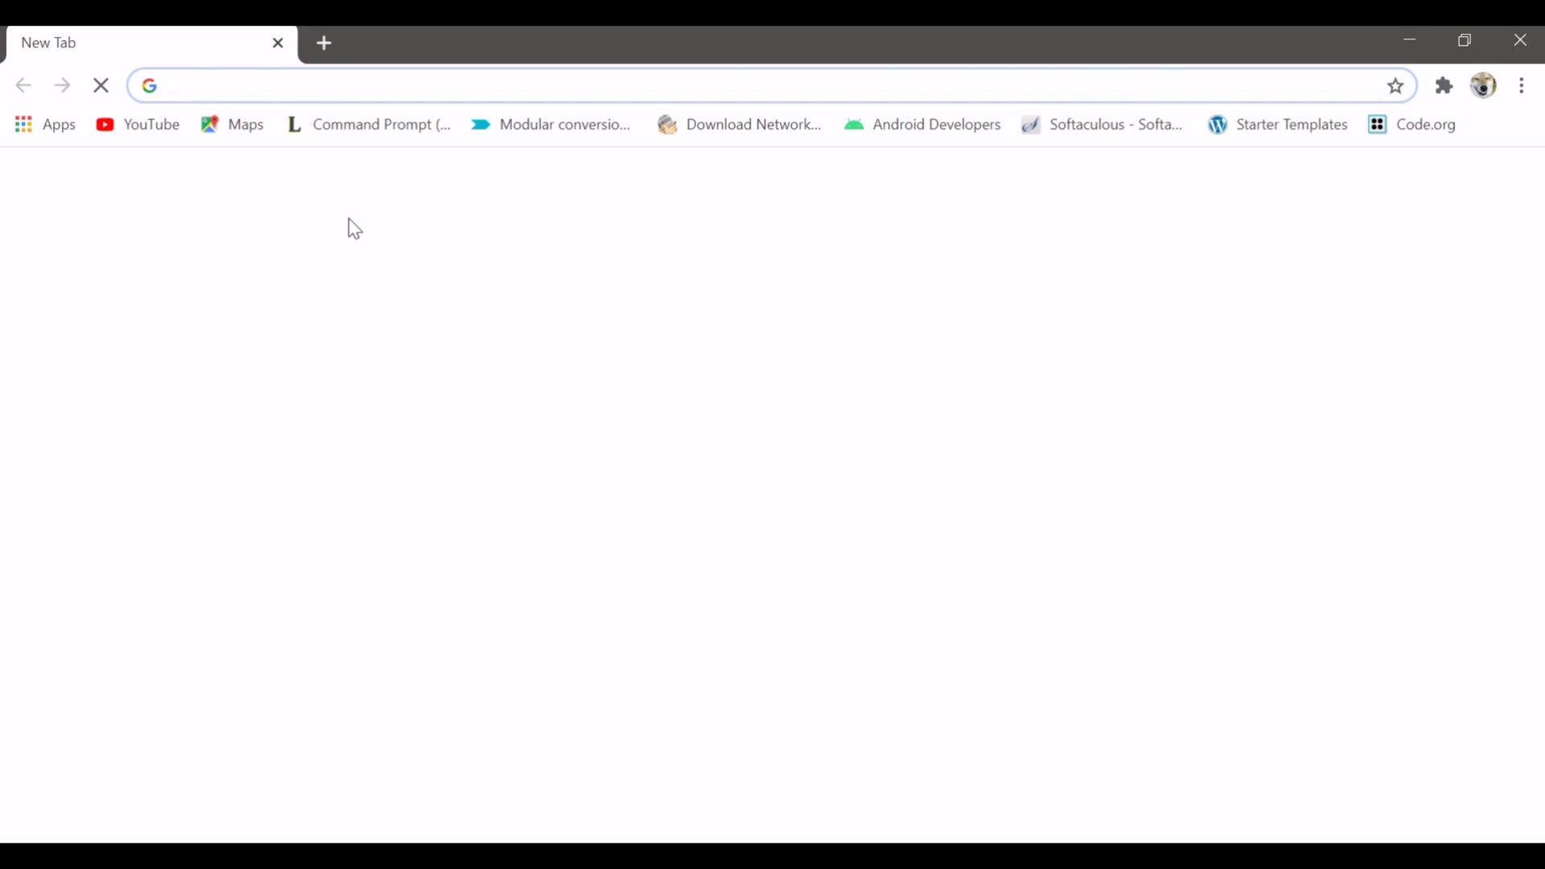
pyautogui.click(392, 90)
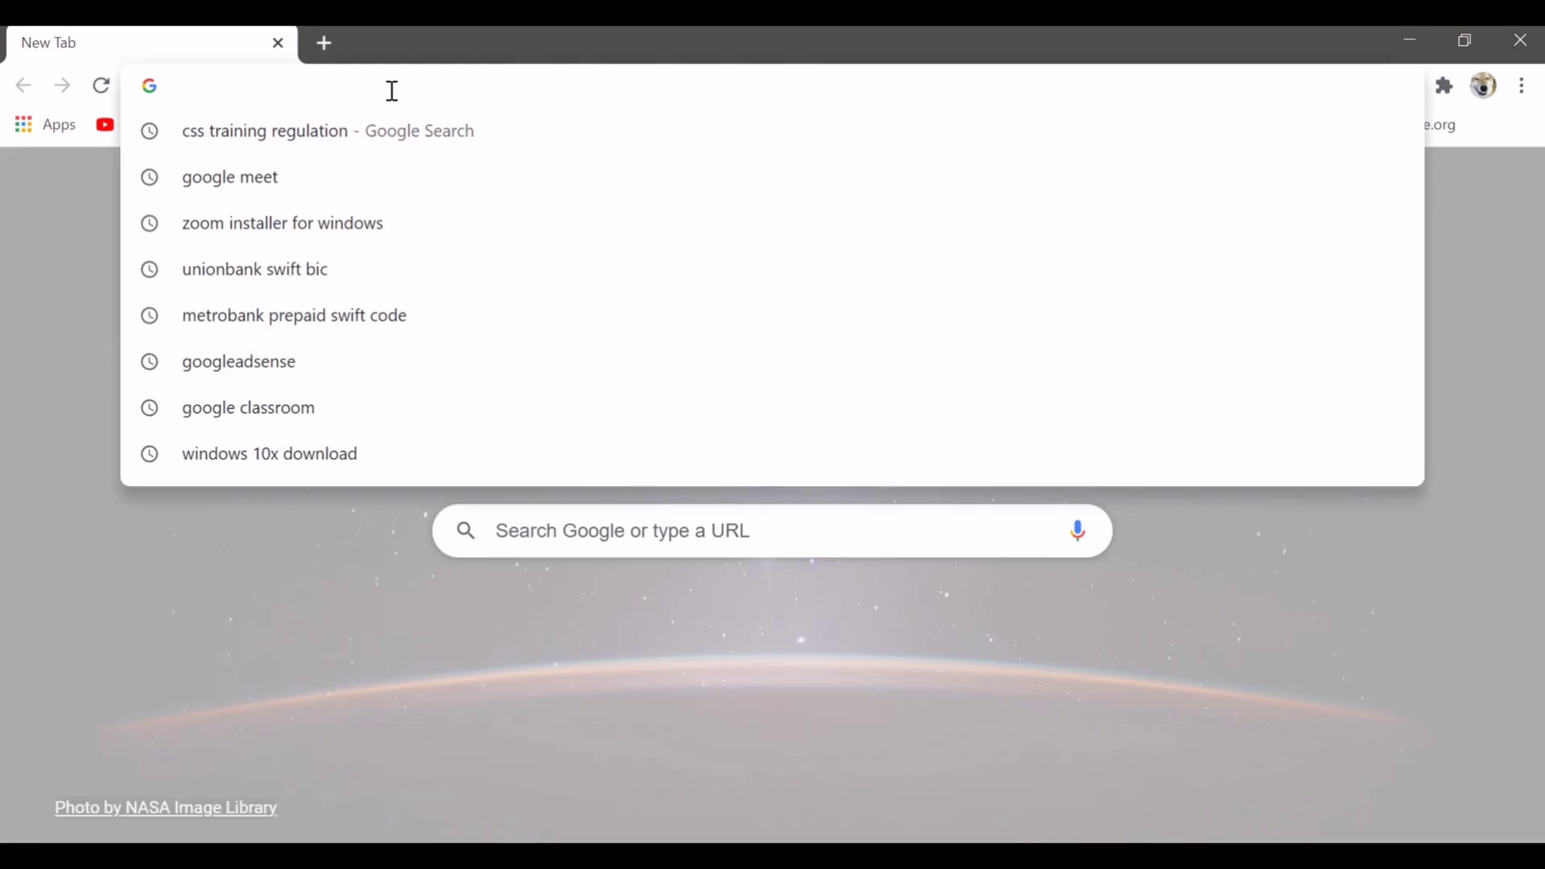
pyautogui.write('primeo')
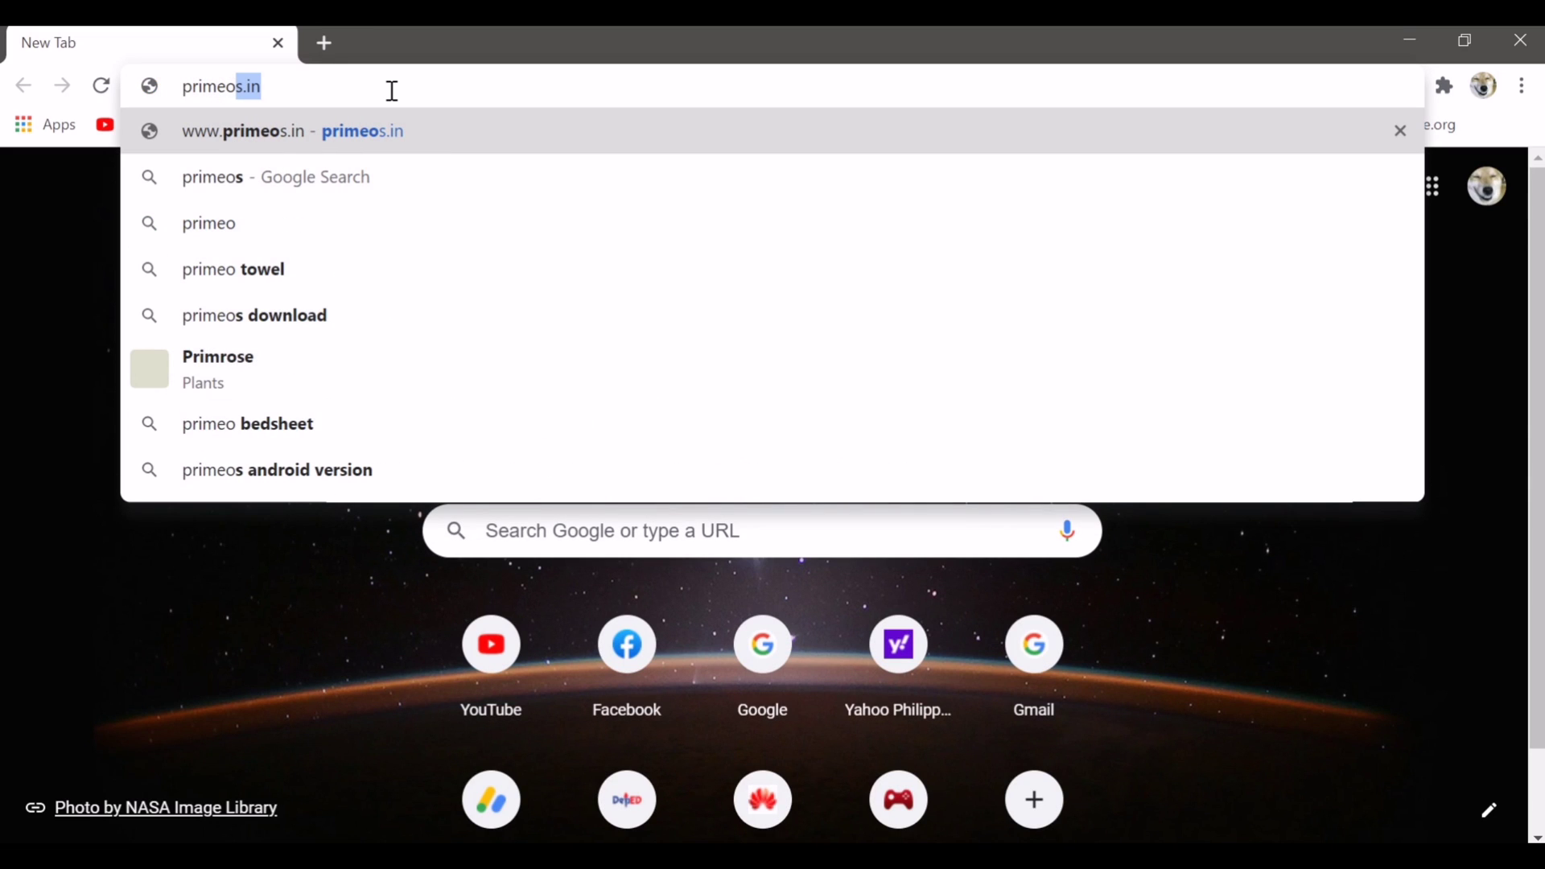
pyautogui.write('s.in')
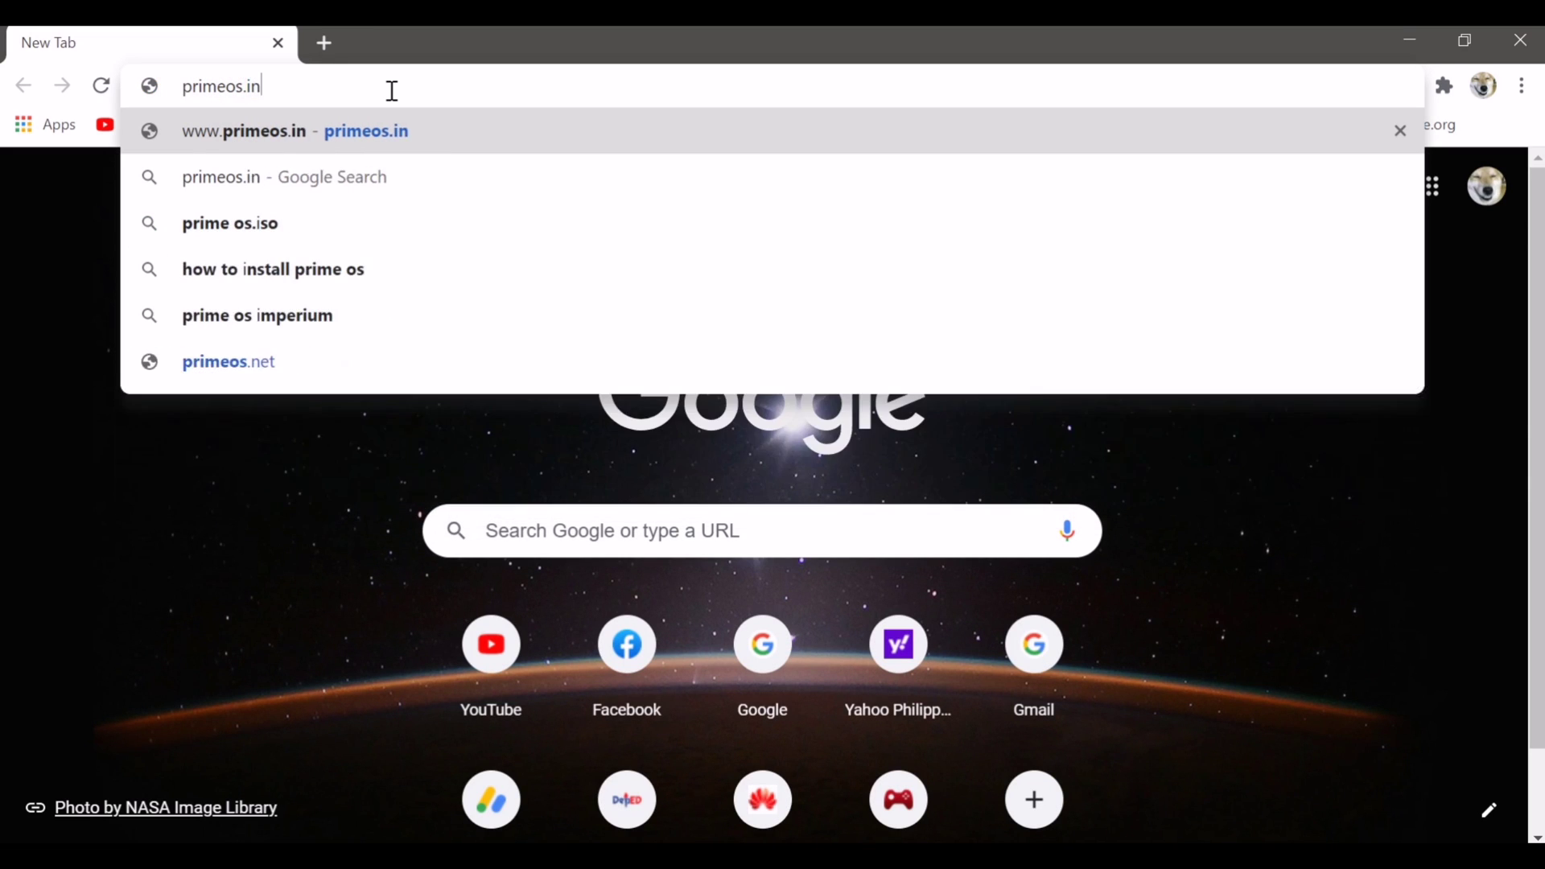
pyautogui.press('Return')
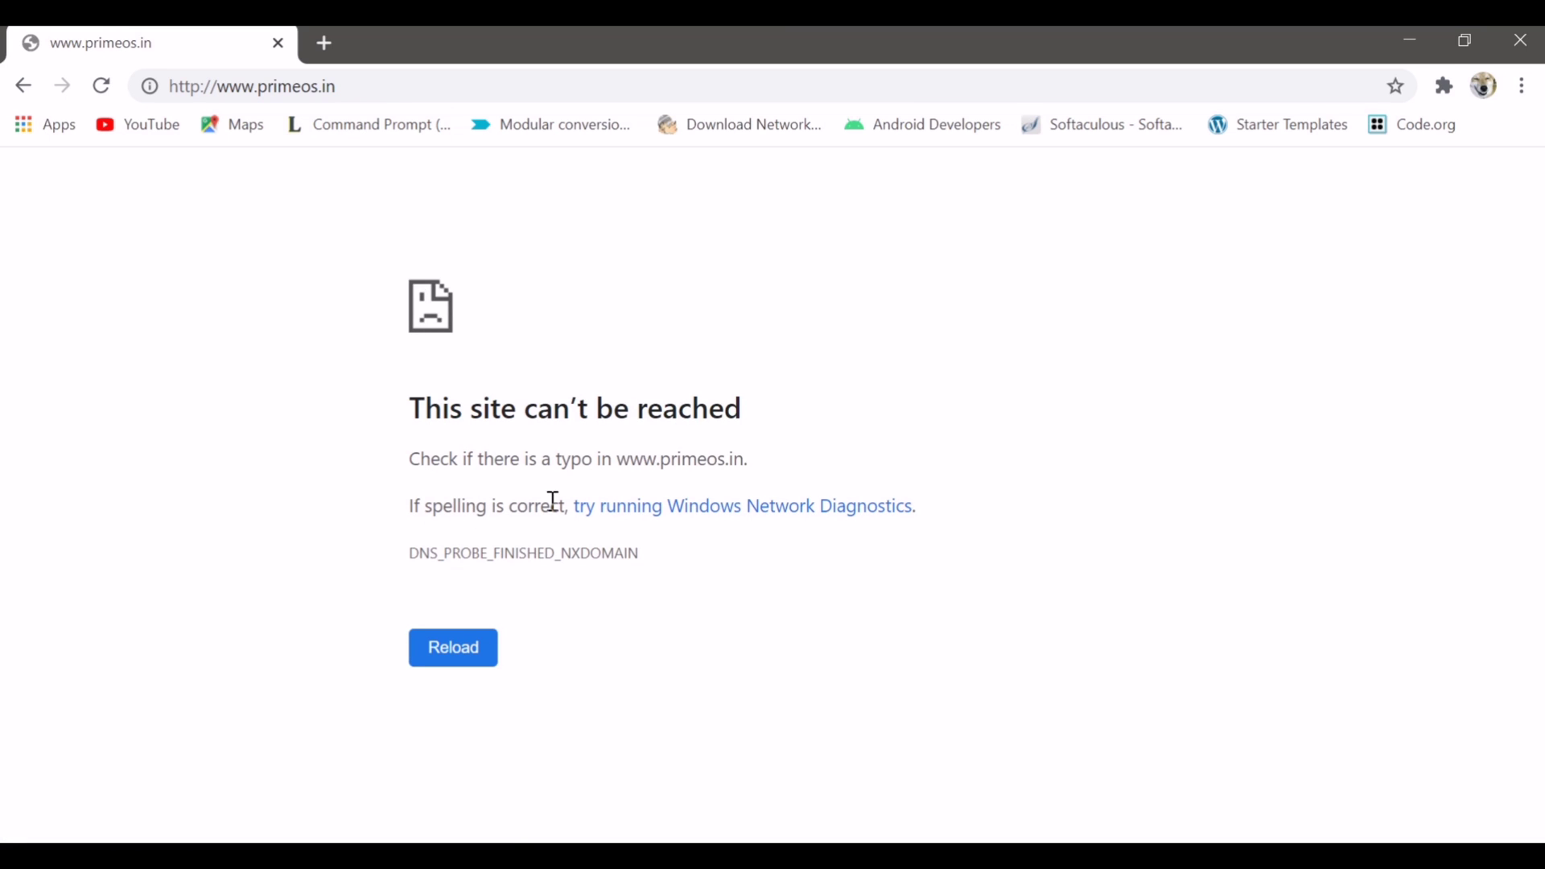
pyautogui.click(477, 659)
pyautogui.press('F5')
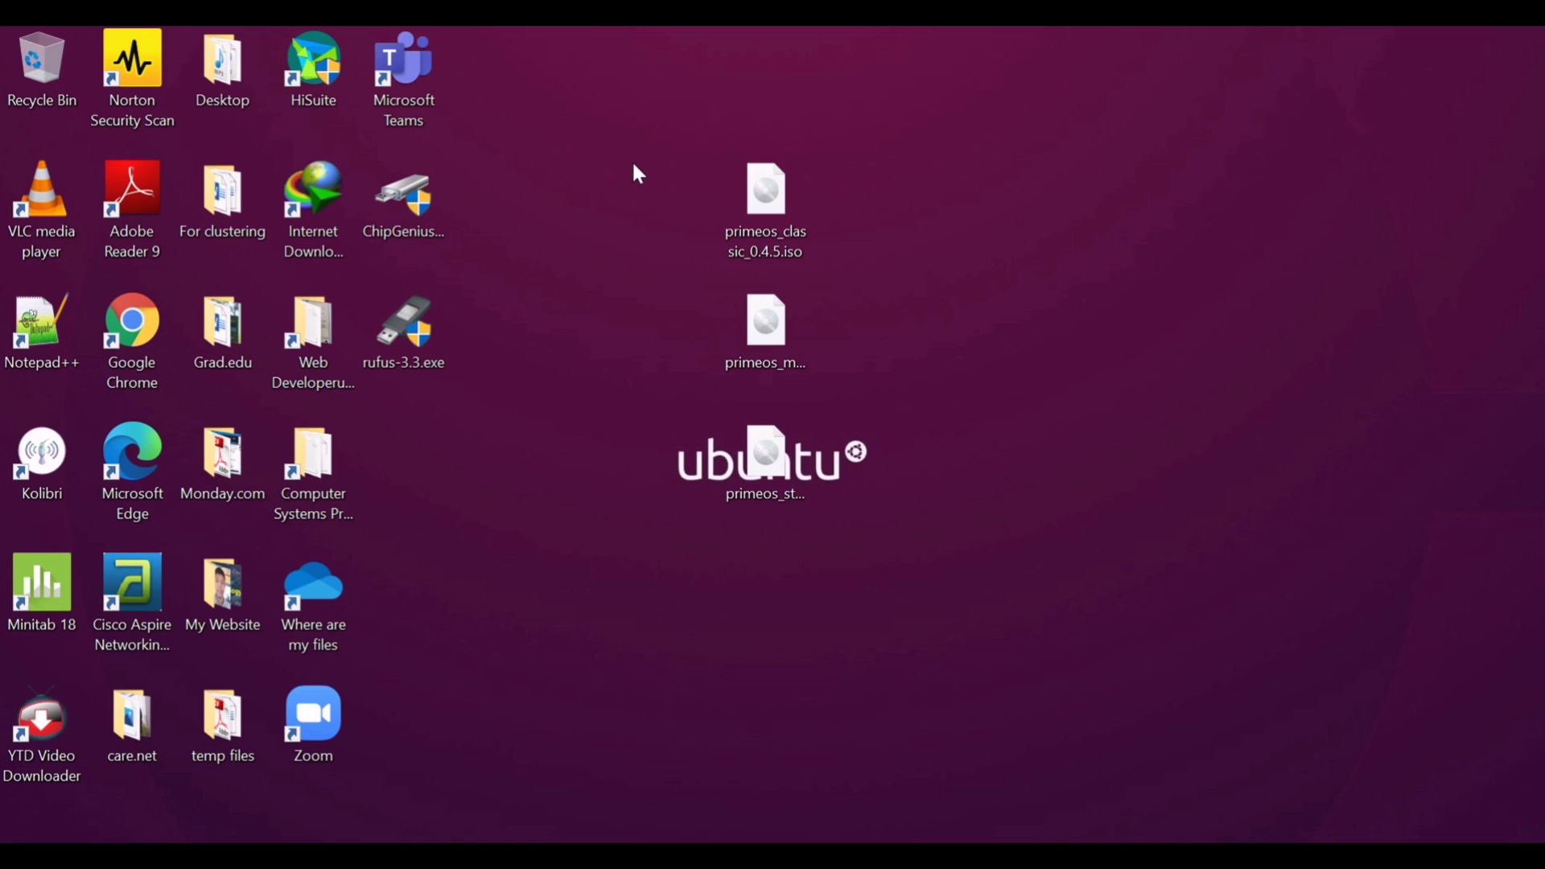
# - Examine the three PrimeOS disc image files on the desktop, checking the details of the classic one
pyautogui.moveTo(633, 165)
pyautogui.mouseDown()
pyautogui.moveTo(829, 396)
pyautogui.moveTo(933, 594)
pyautogui.mouseUp()
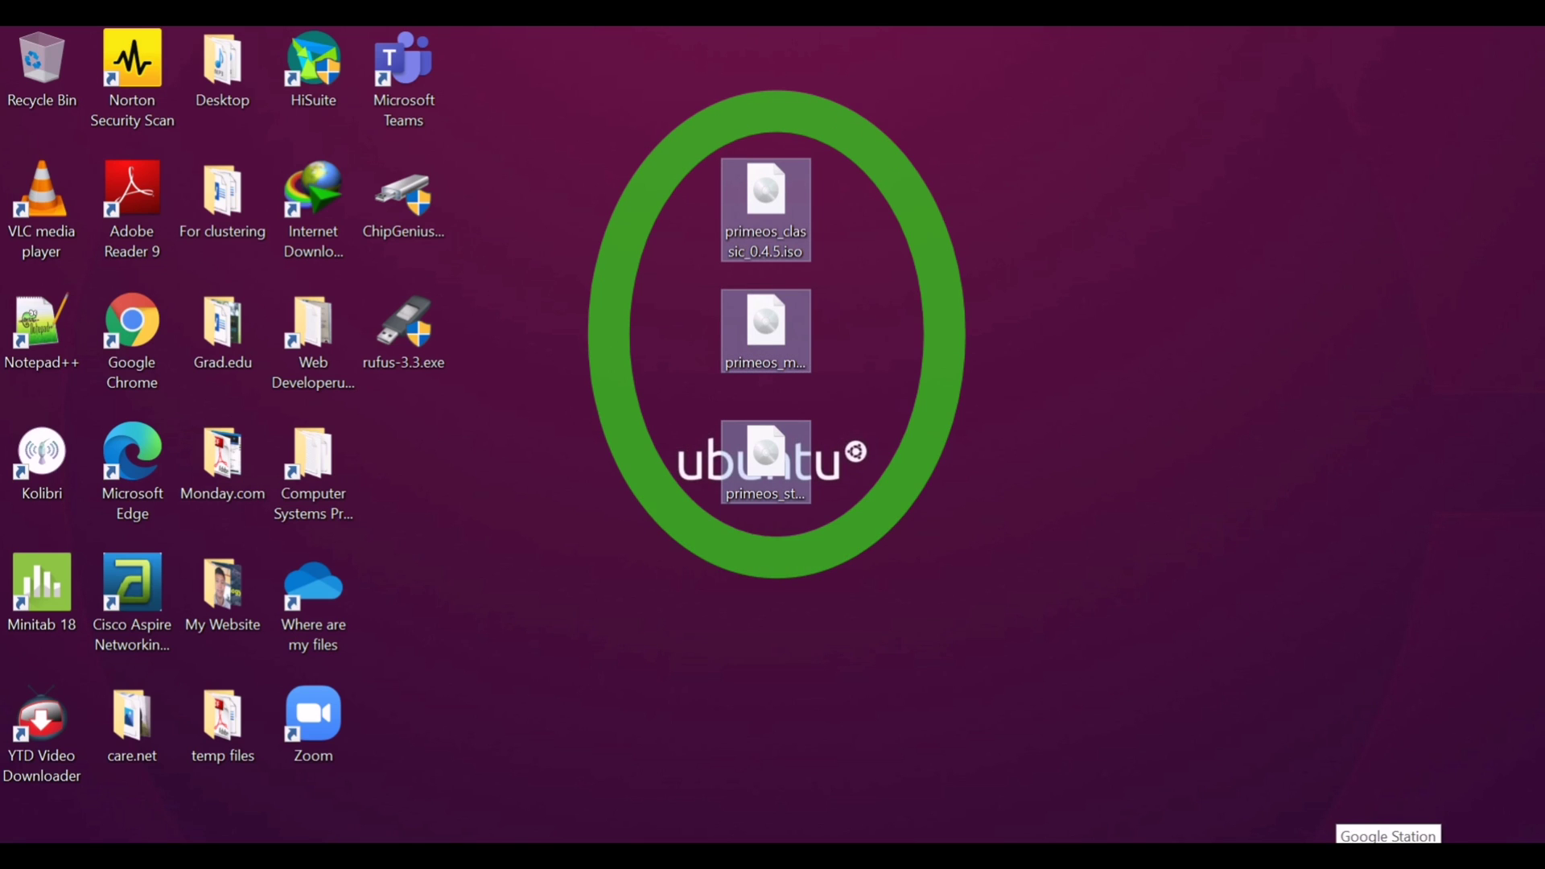
pyautogui.click(898, 258)
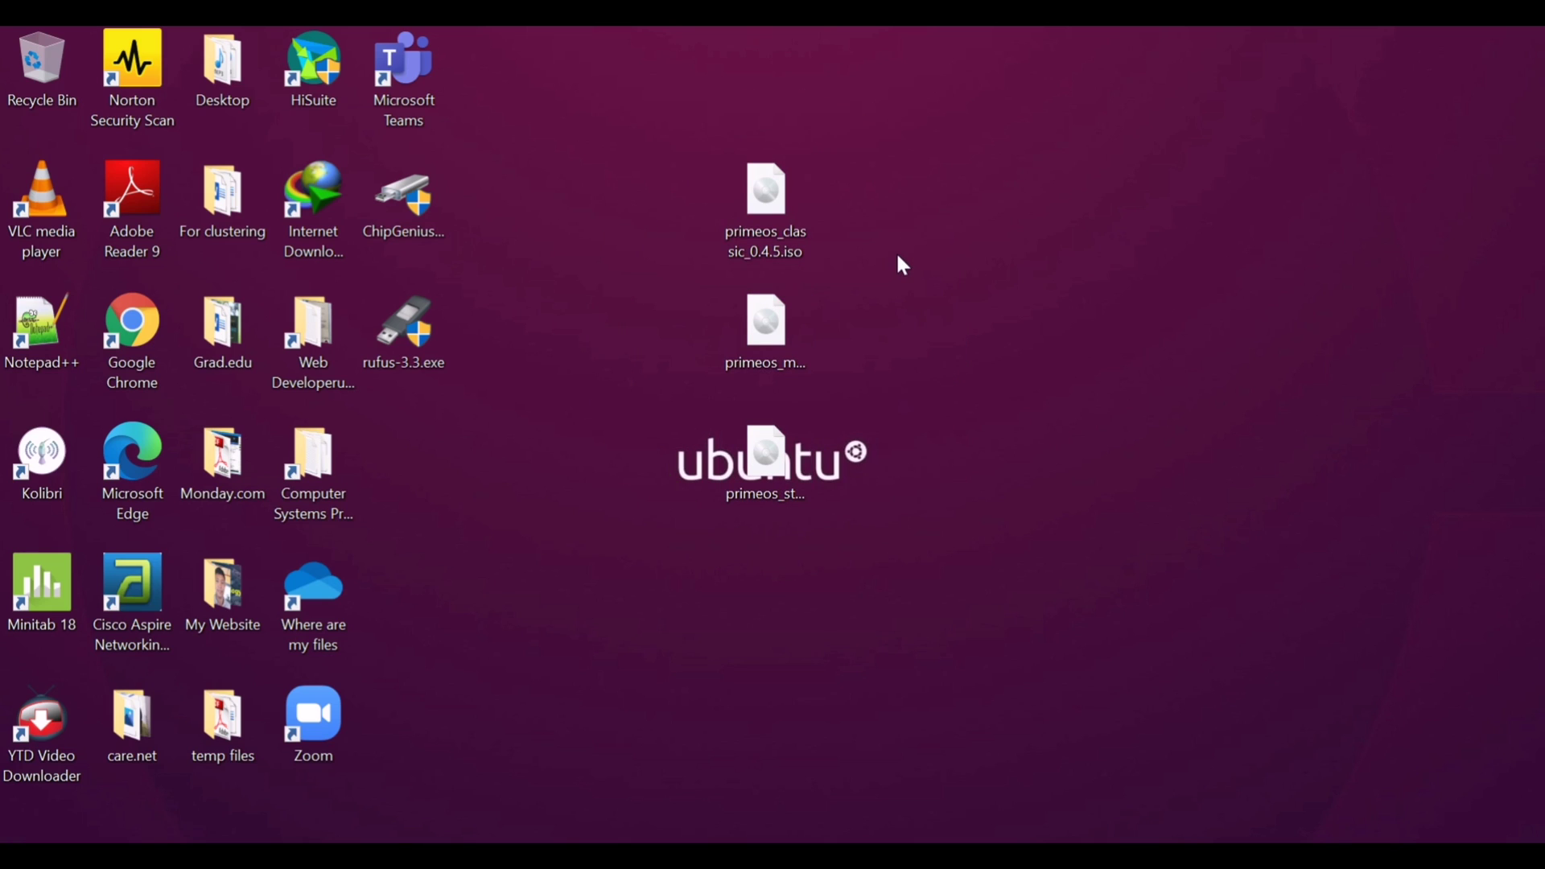
pyautogui.moveTo(777, 210)
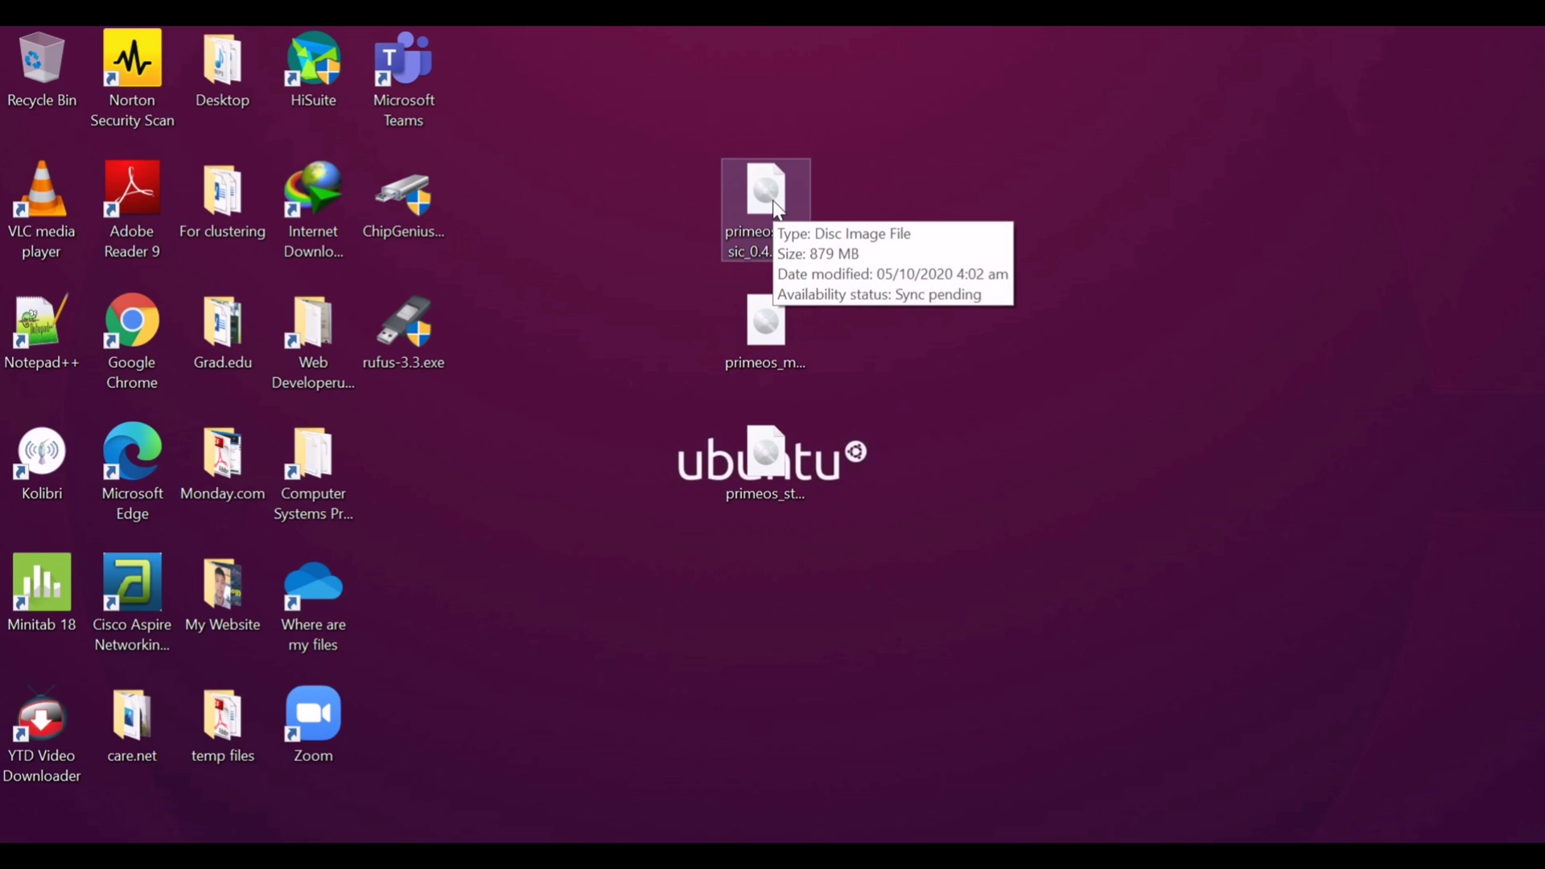
pyautogui.moveTo(770, 330)
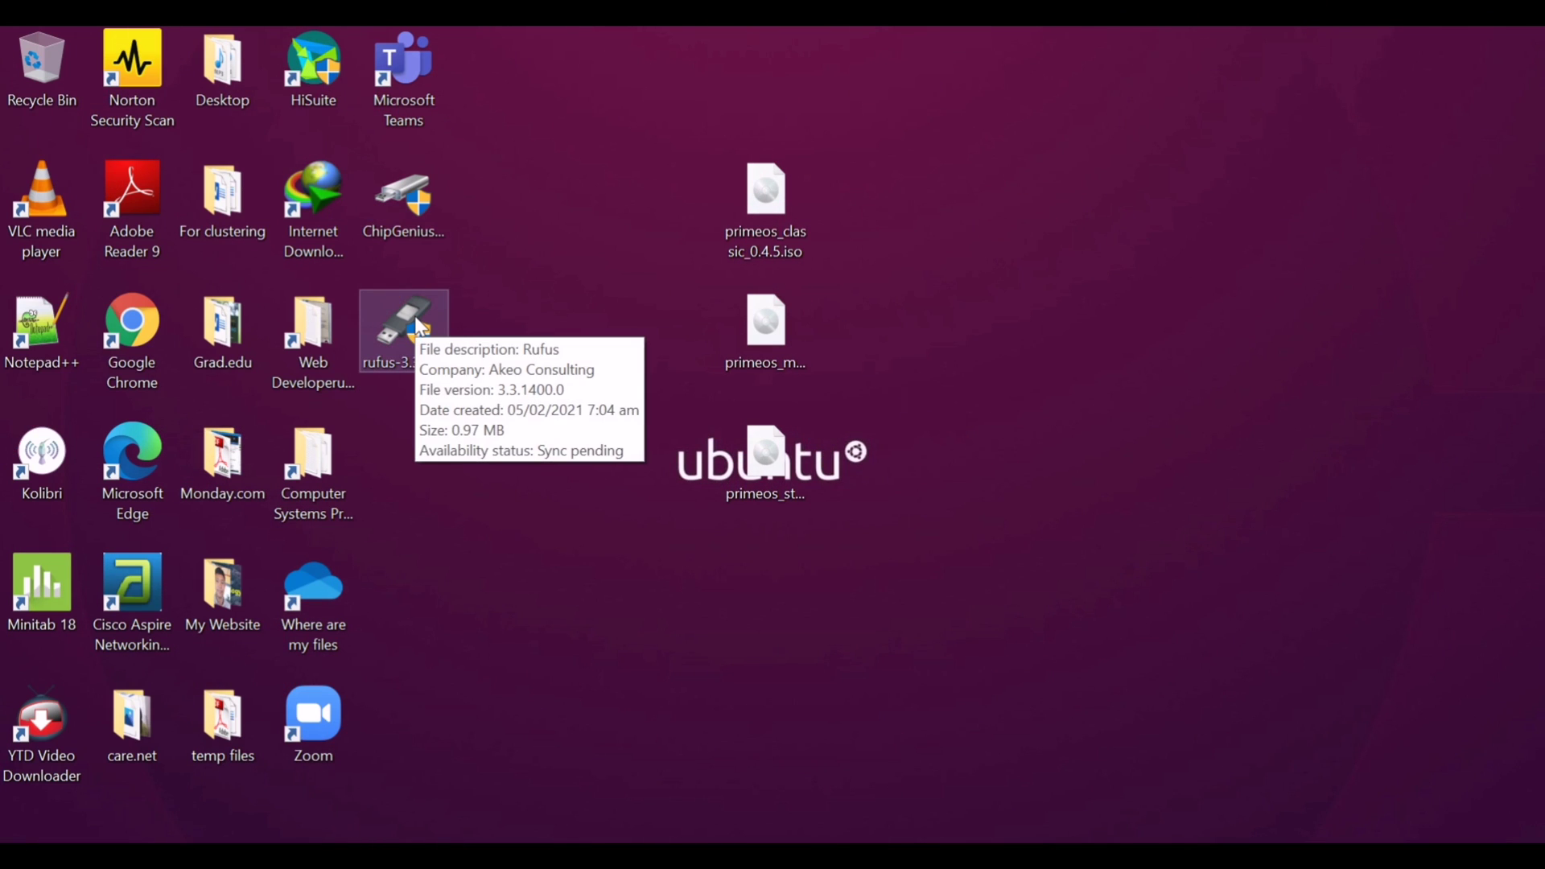
# - Launch rufus-3.3.exe, keeping WIN_10_PRO (H:) as the device and Disk or ISO image as the boot selection
pyautogui.click(418, 325)
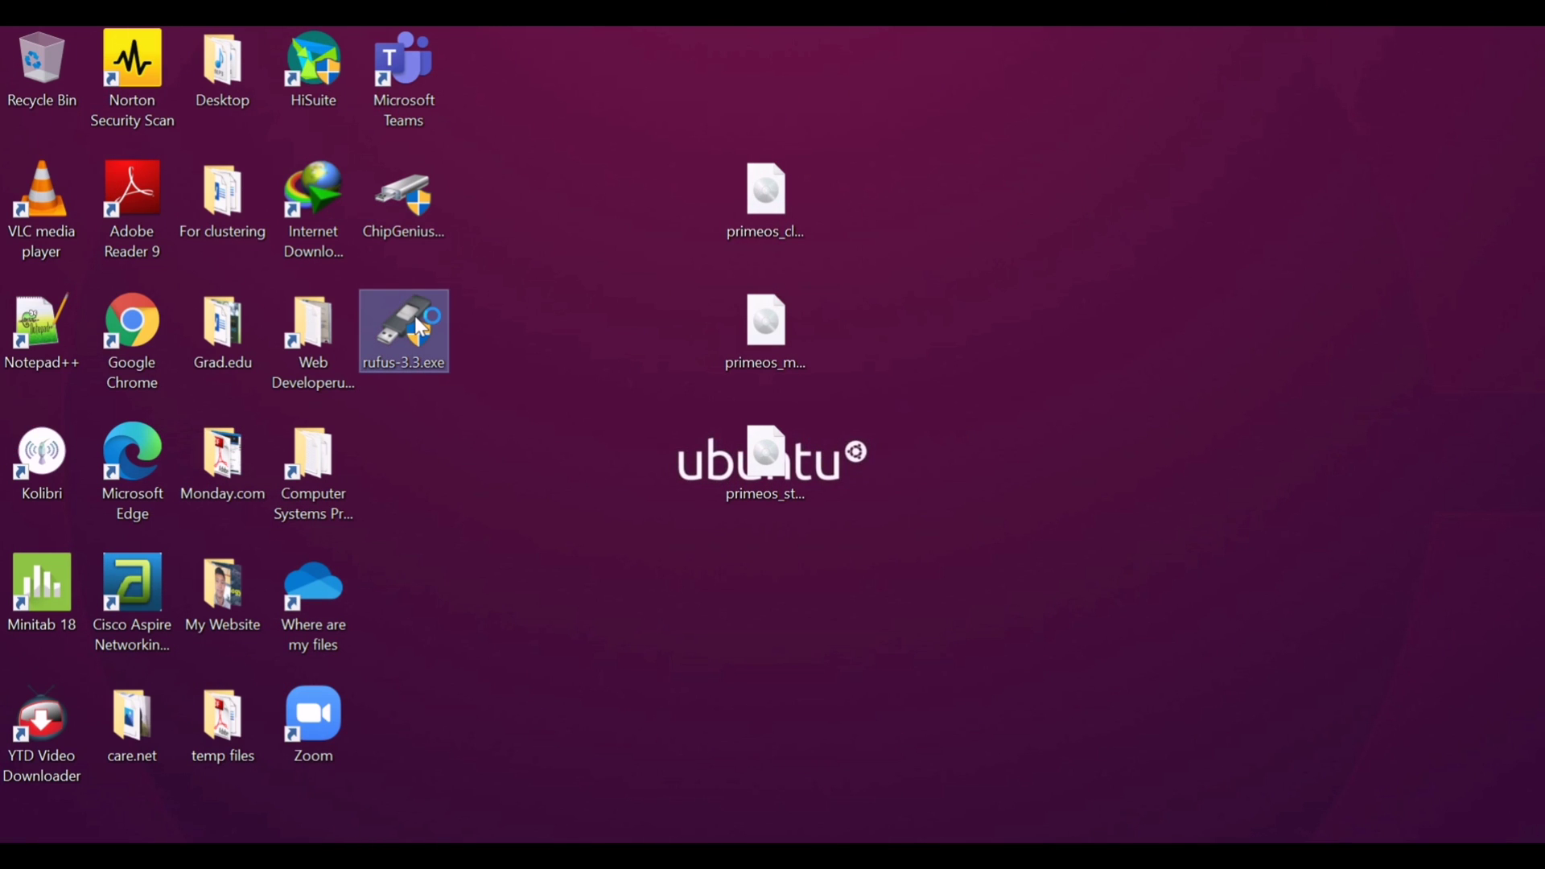
pyautogui.doubleClick(418, 325)
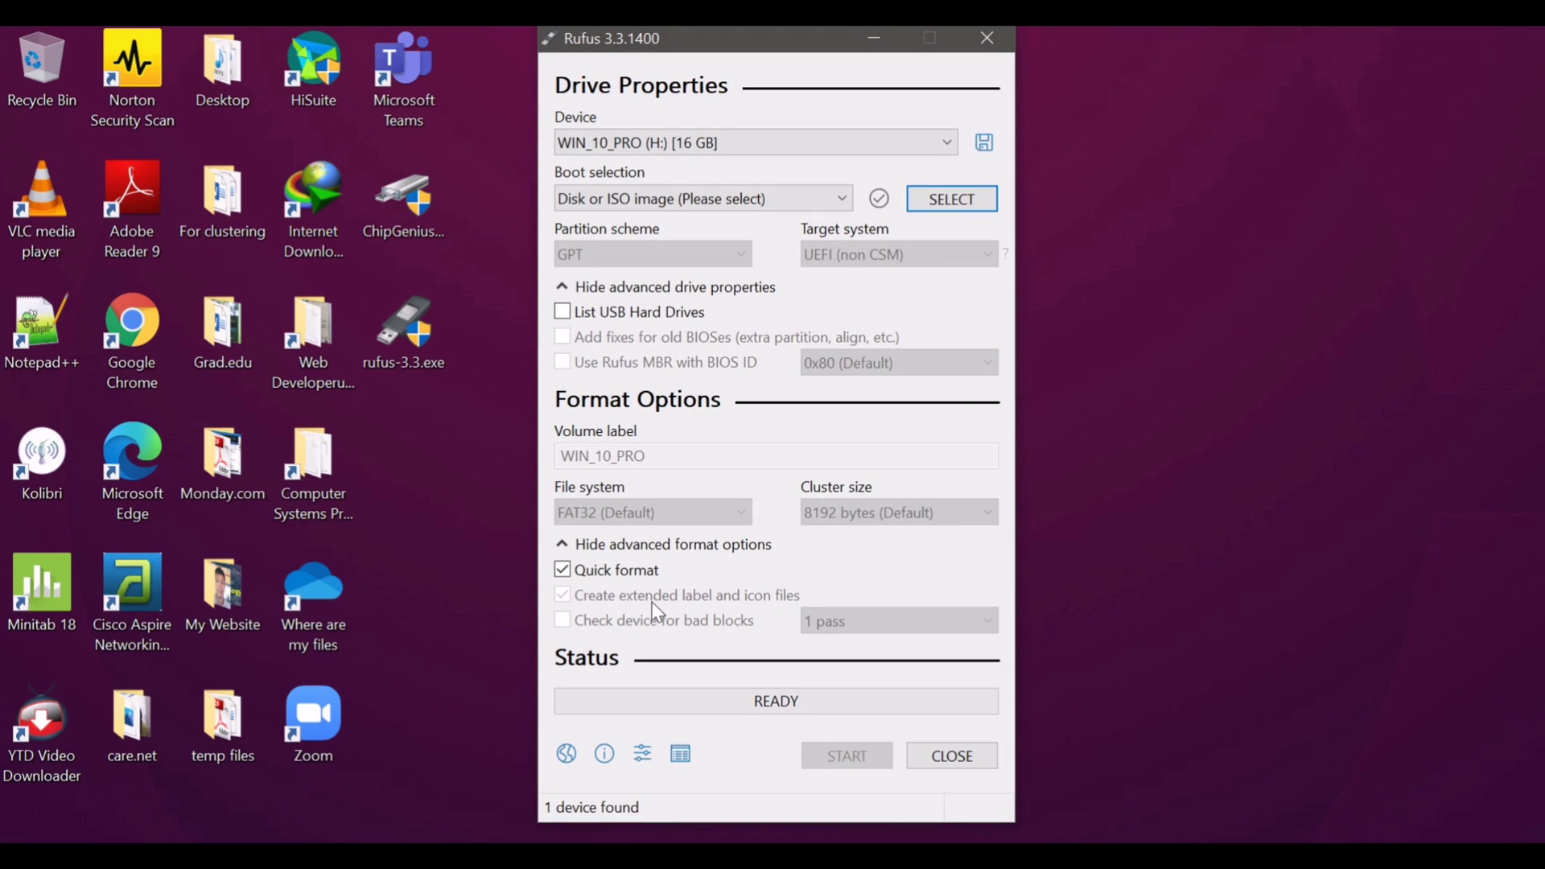
pyautogui.click(786, 147)
pyautogui.click(788, 150)
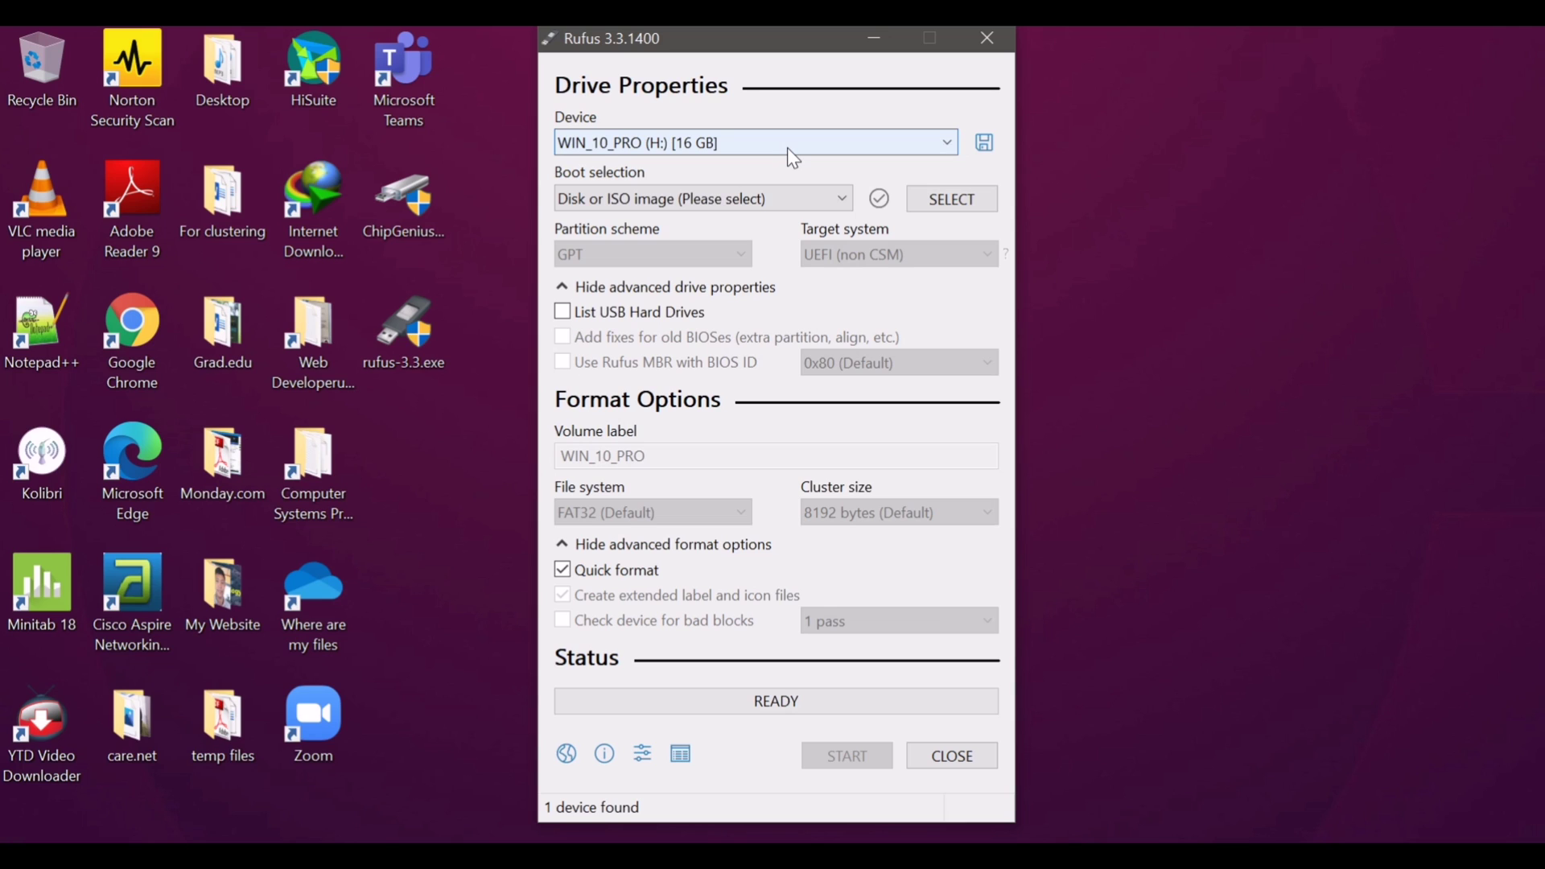
pyautogui.click(767, 209)
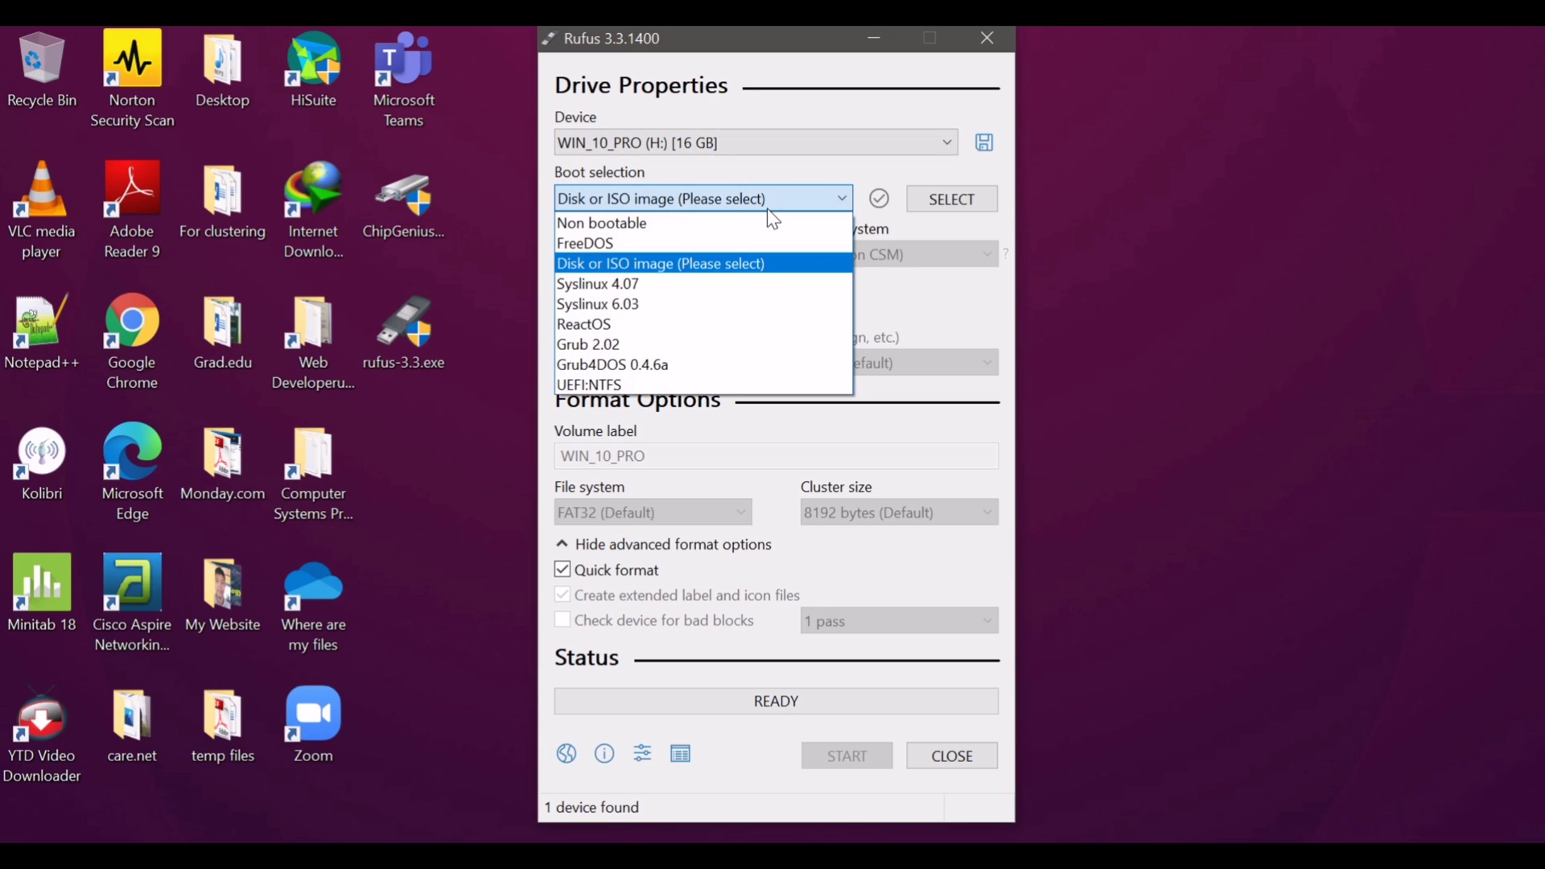
pyautogui.click(769, 211)
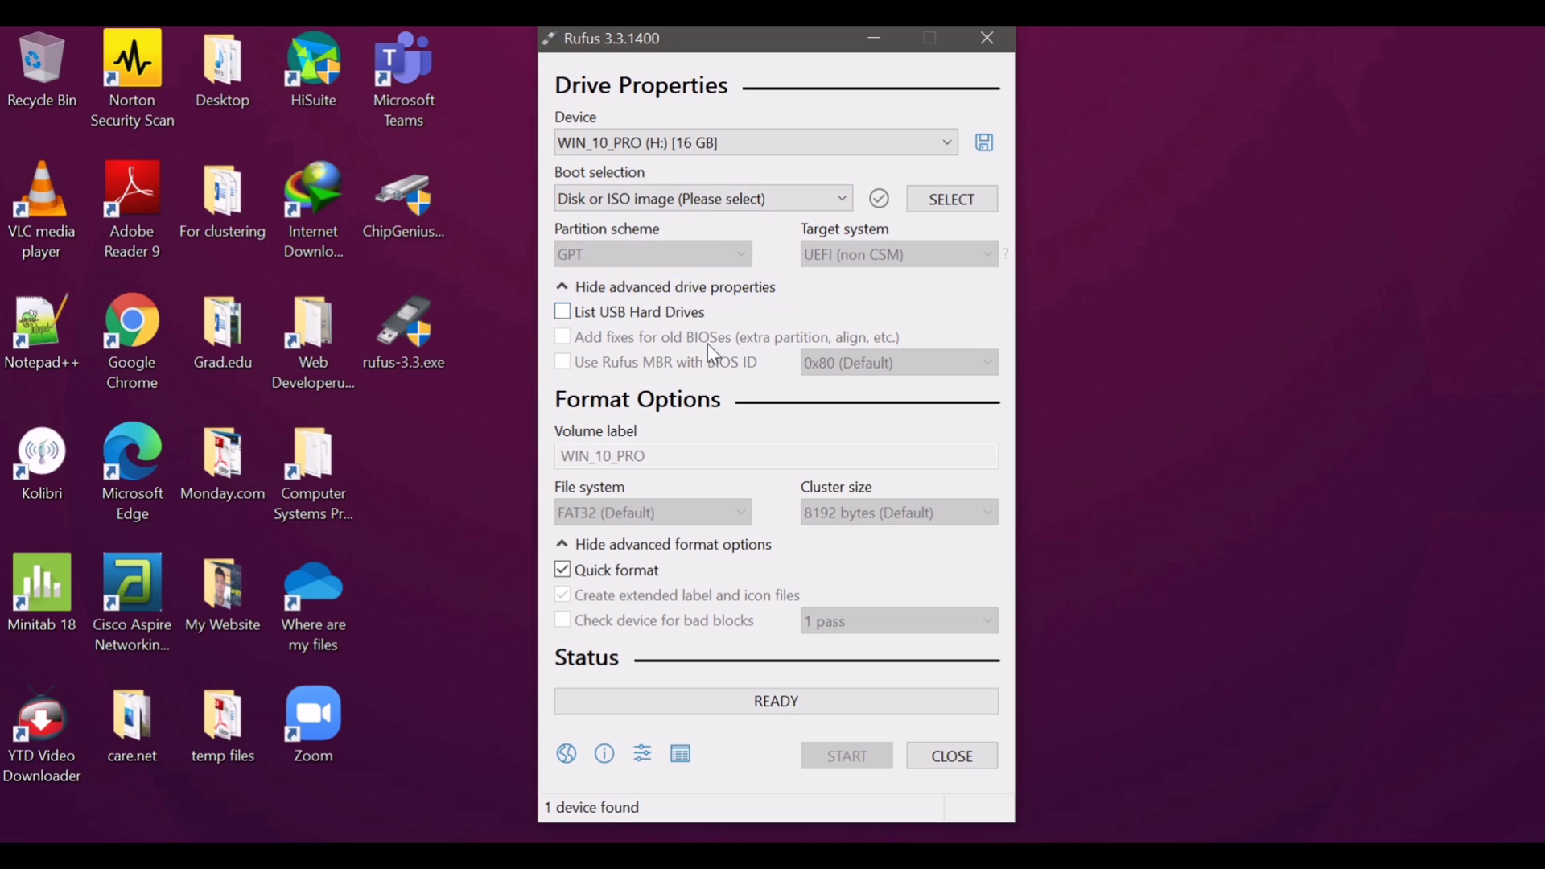
# - Load primeos_mainline_0.4.5_2.iso from the Desktop folder as the boot image
pyautogui.click(936, 206)
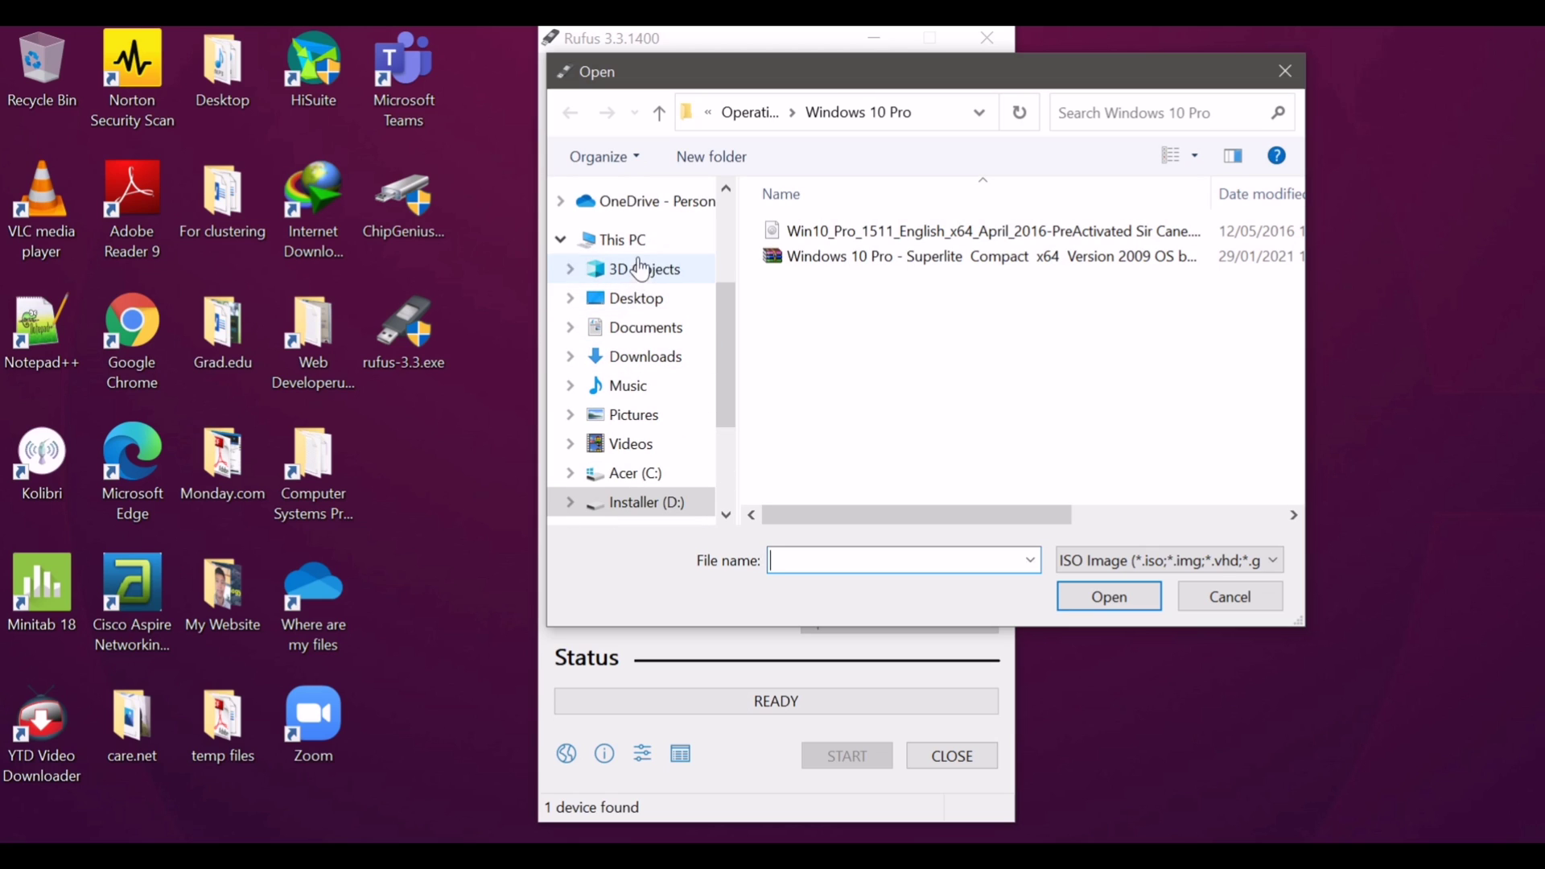
pyautogui.click(639, 306)
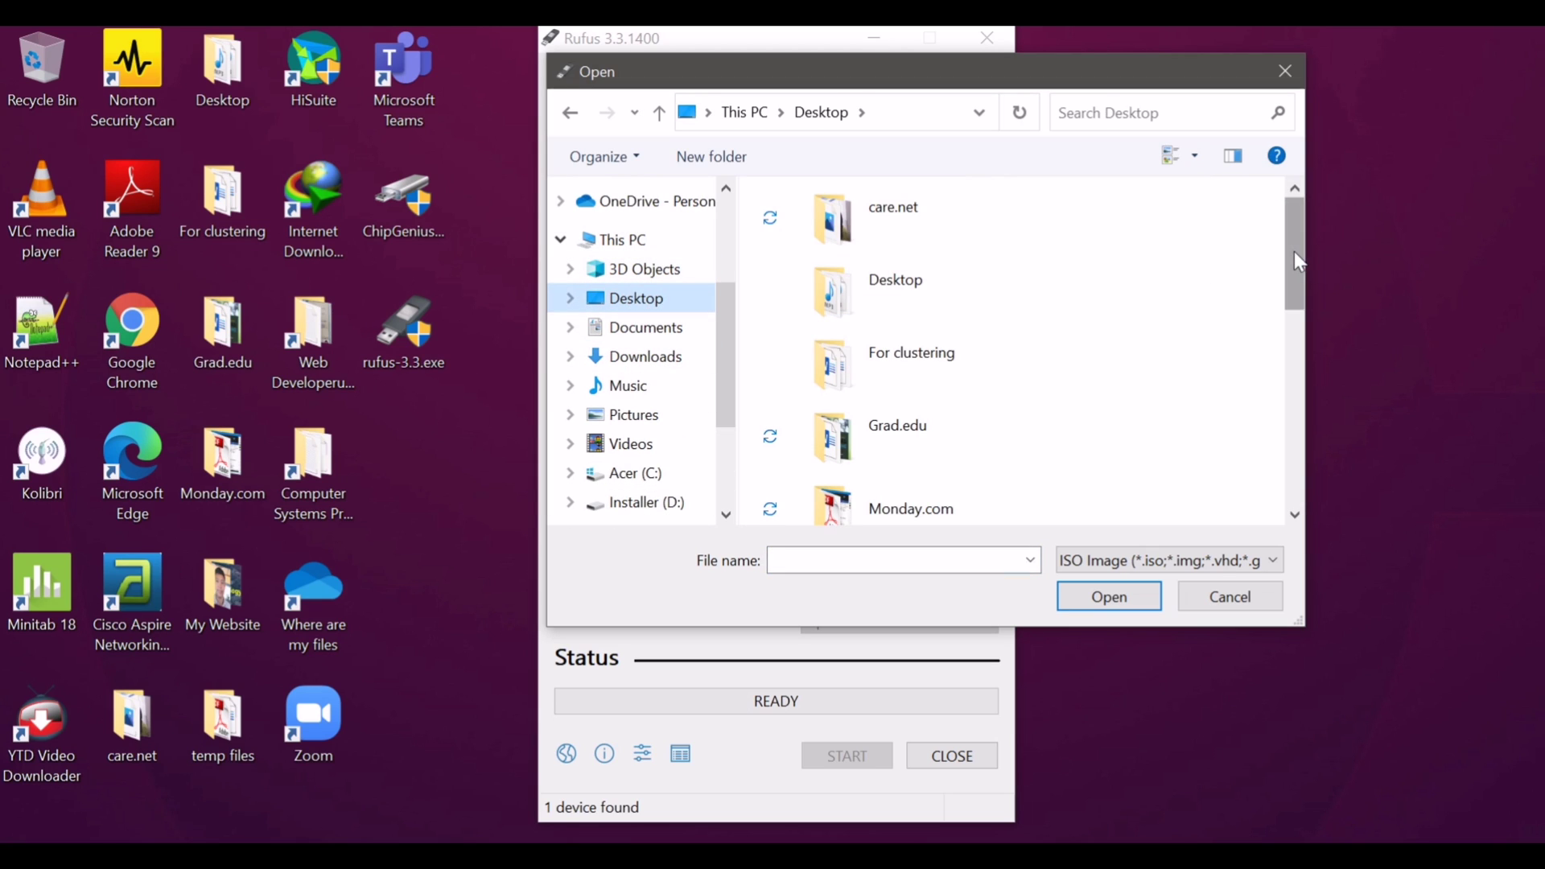
pyautogui.moveTo(1294, 251); pyautogui.dragTo(1292, 434)
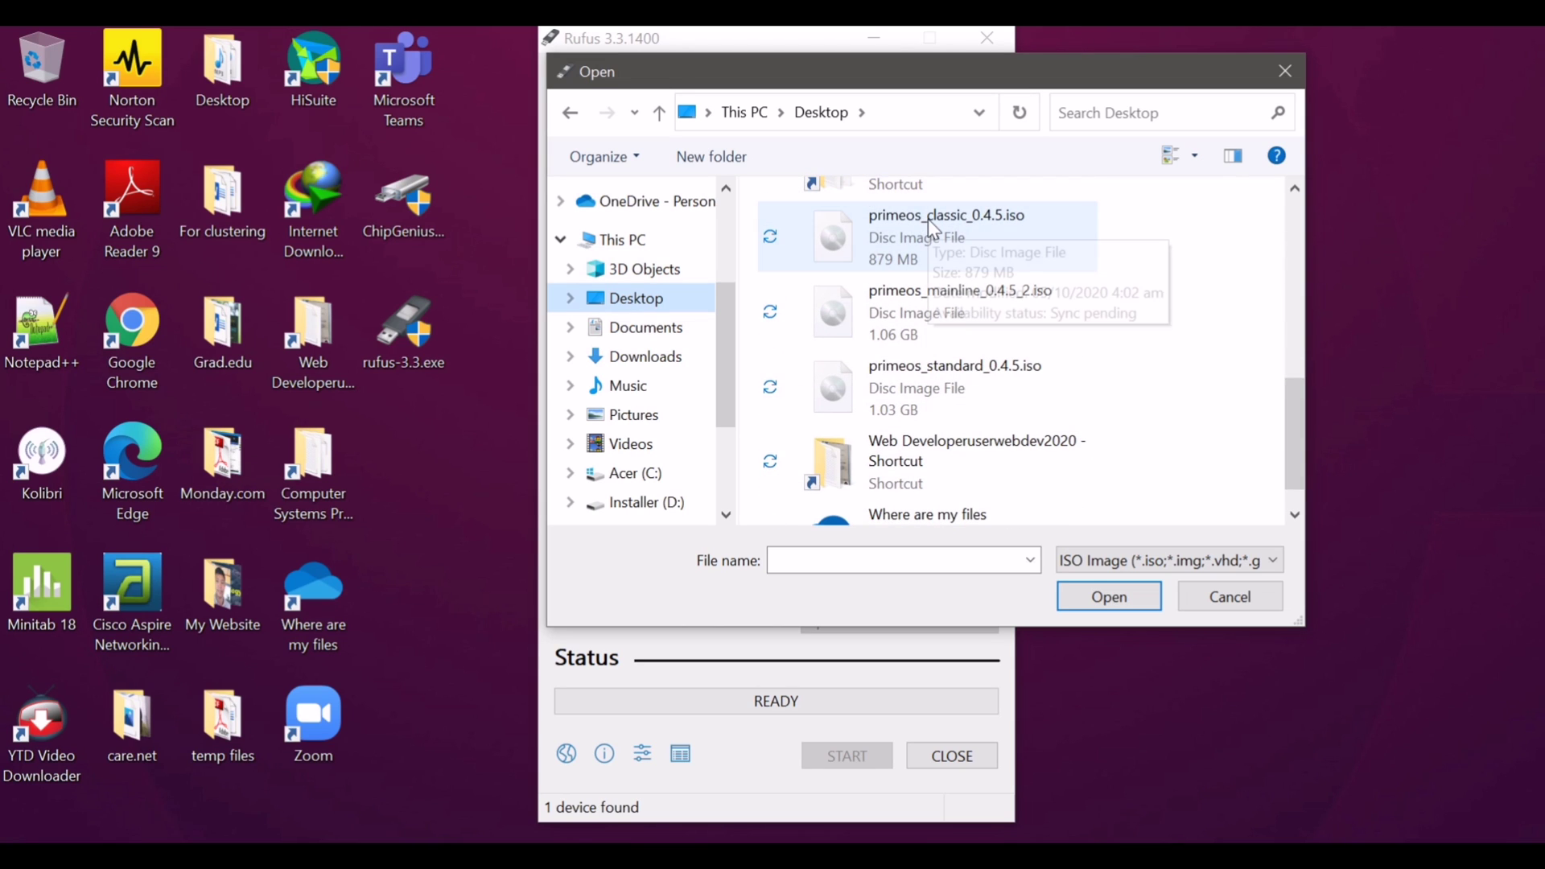
pyautogui.click(967, 320)
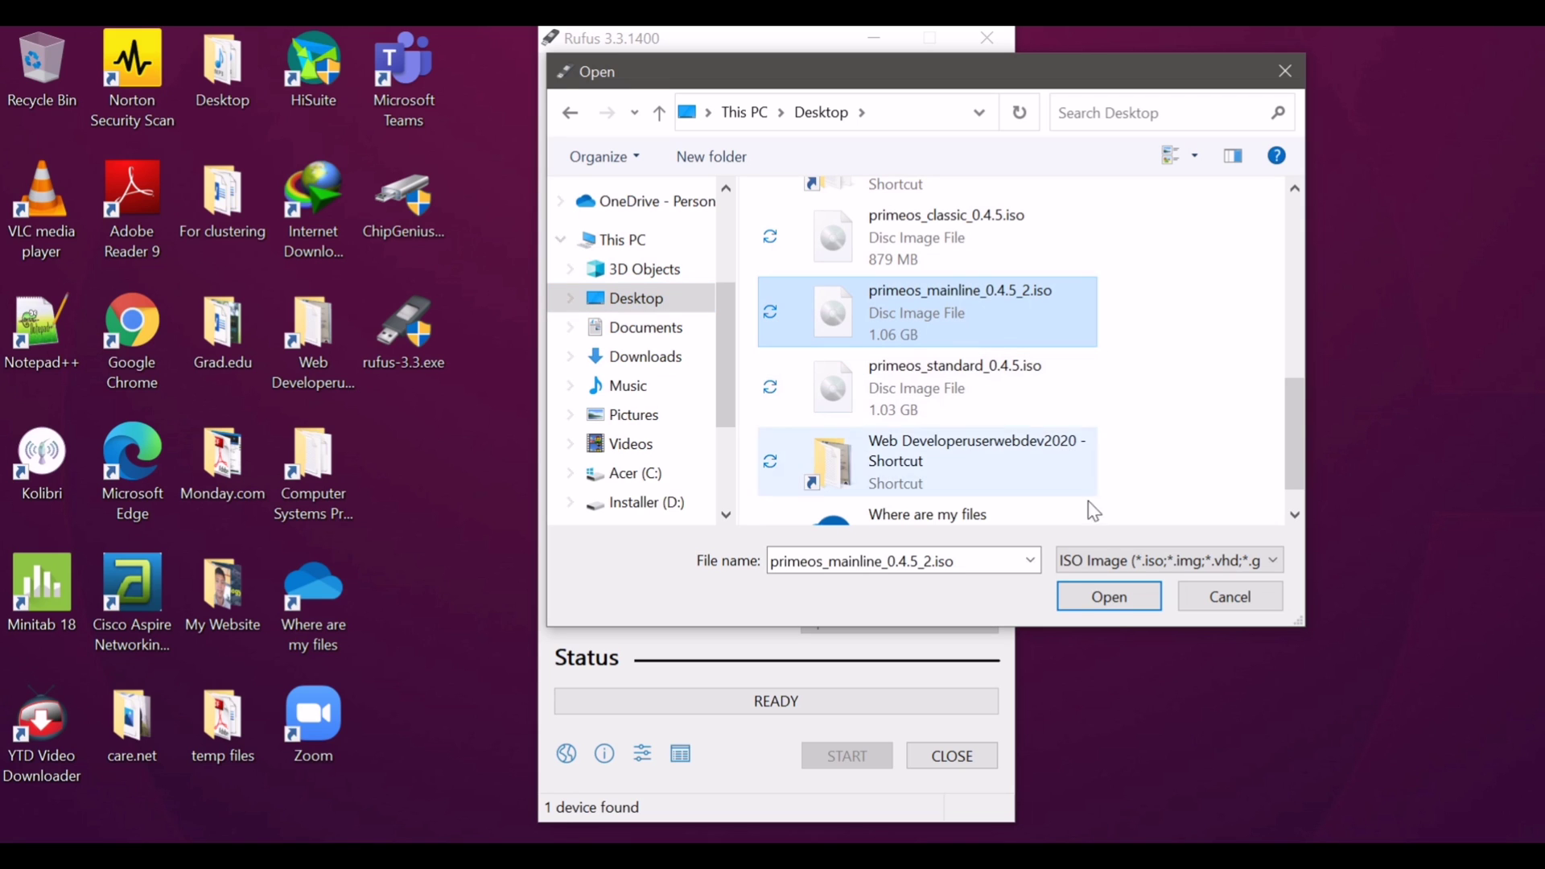
pyautogui.click(1109, 597)
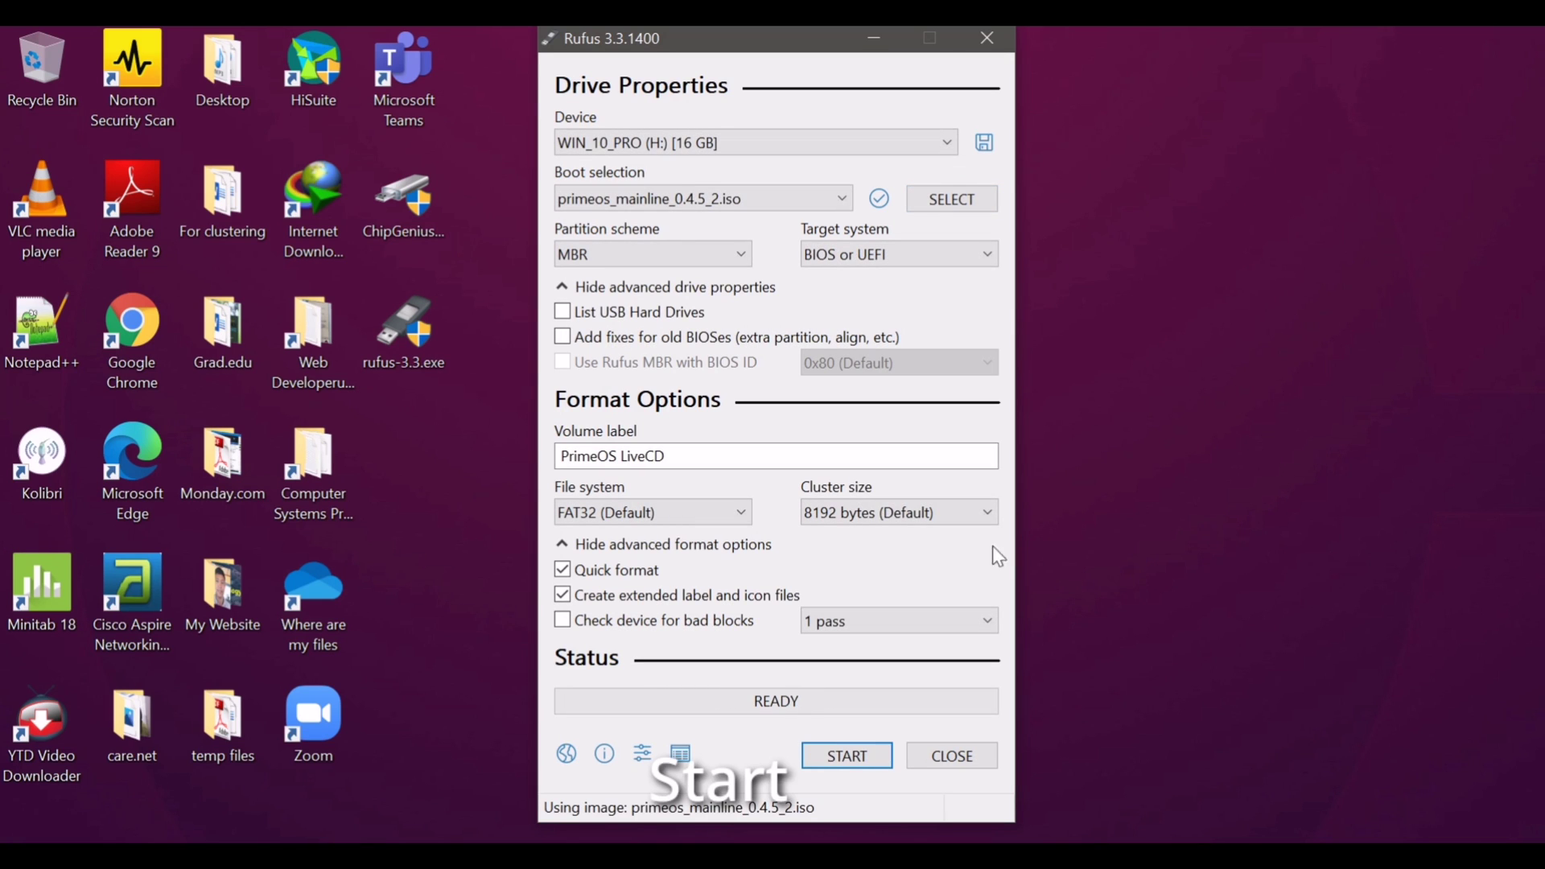
# - Write the image to the USB drive in ISO Image mode, accepting the data erasure, and close Rufus once it finishes
pyautogui.click(856, 760)
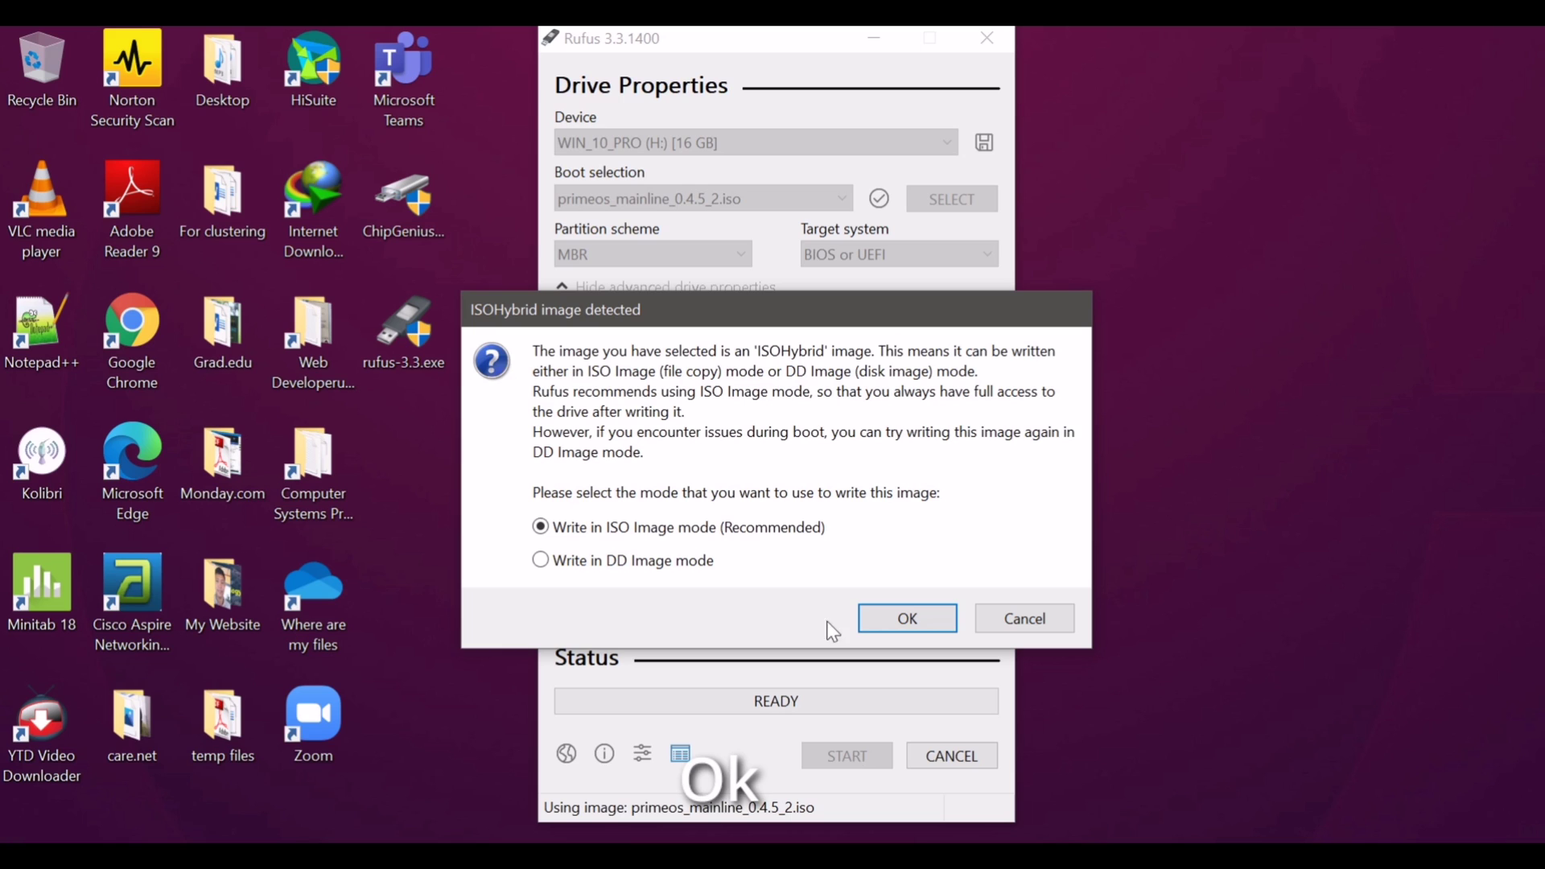
pyautogui.click(889, 626)
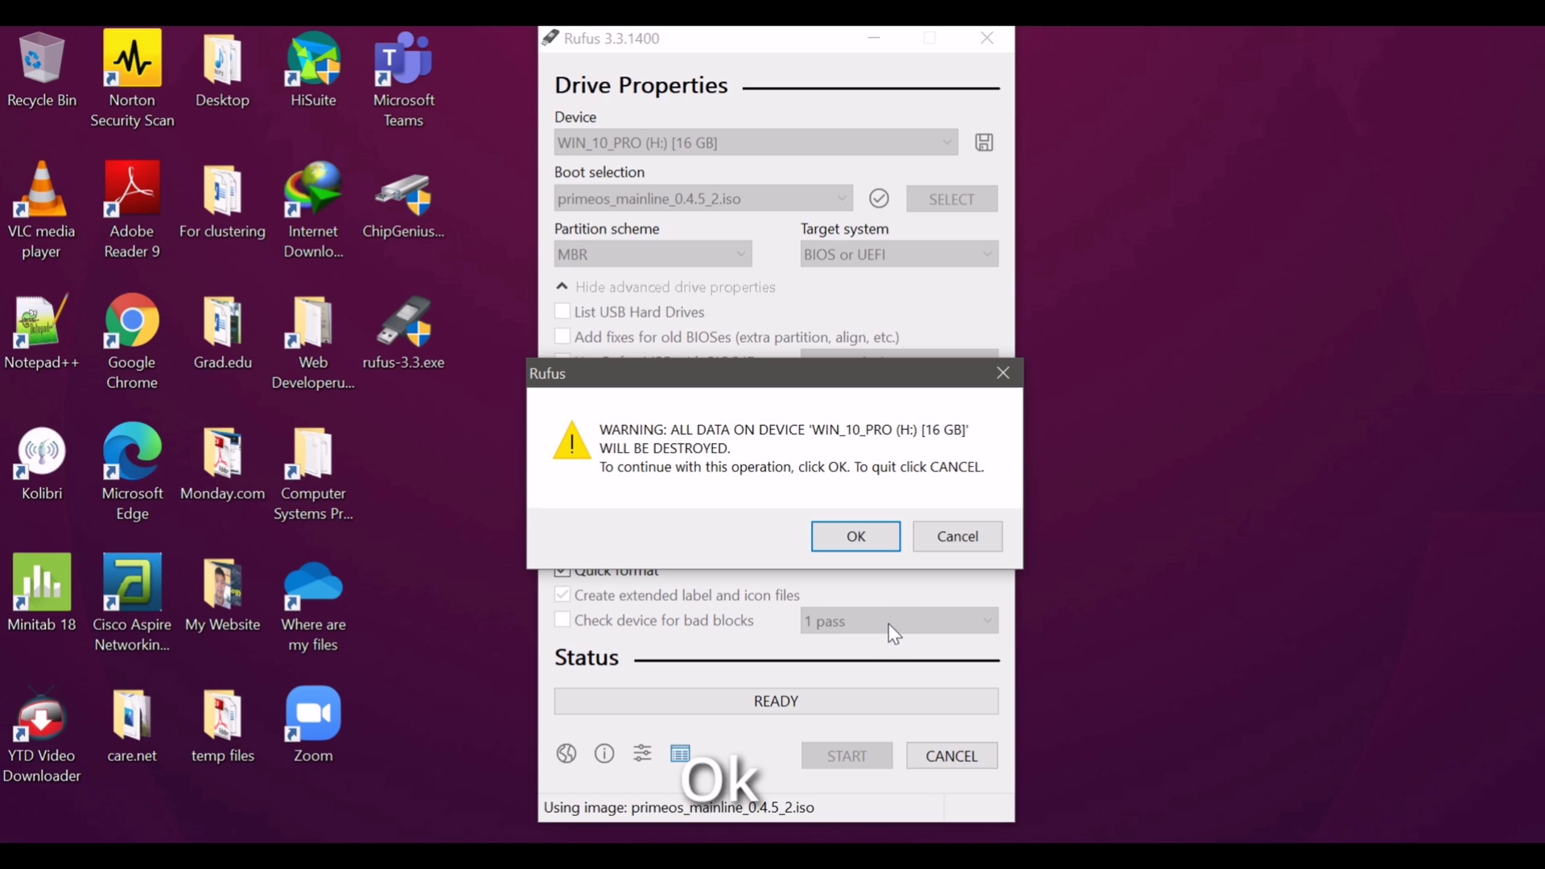
pyautogui.click(857, 537)
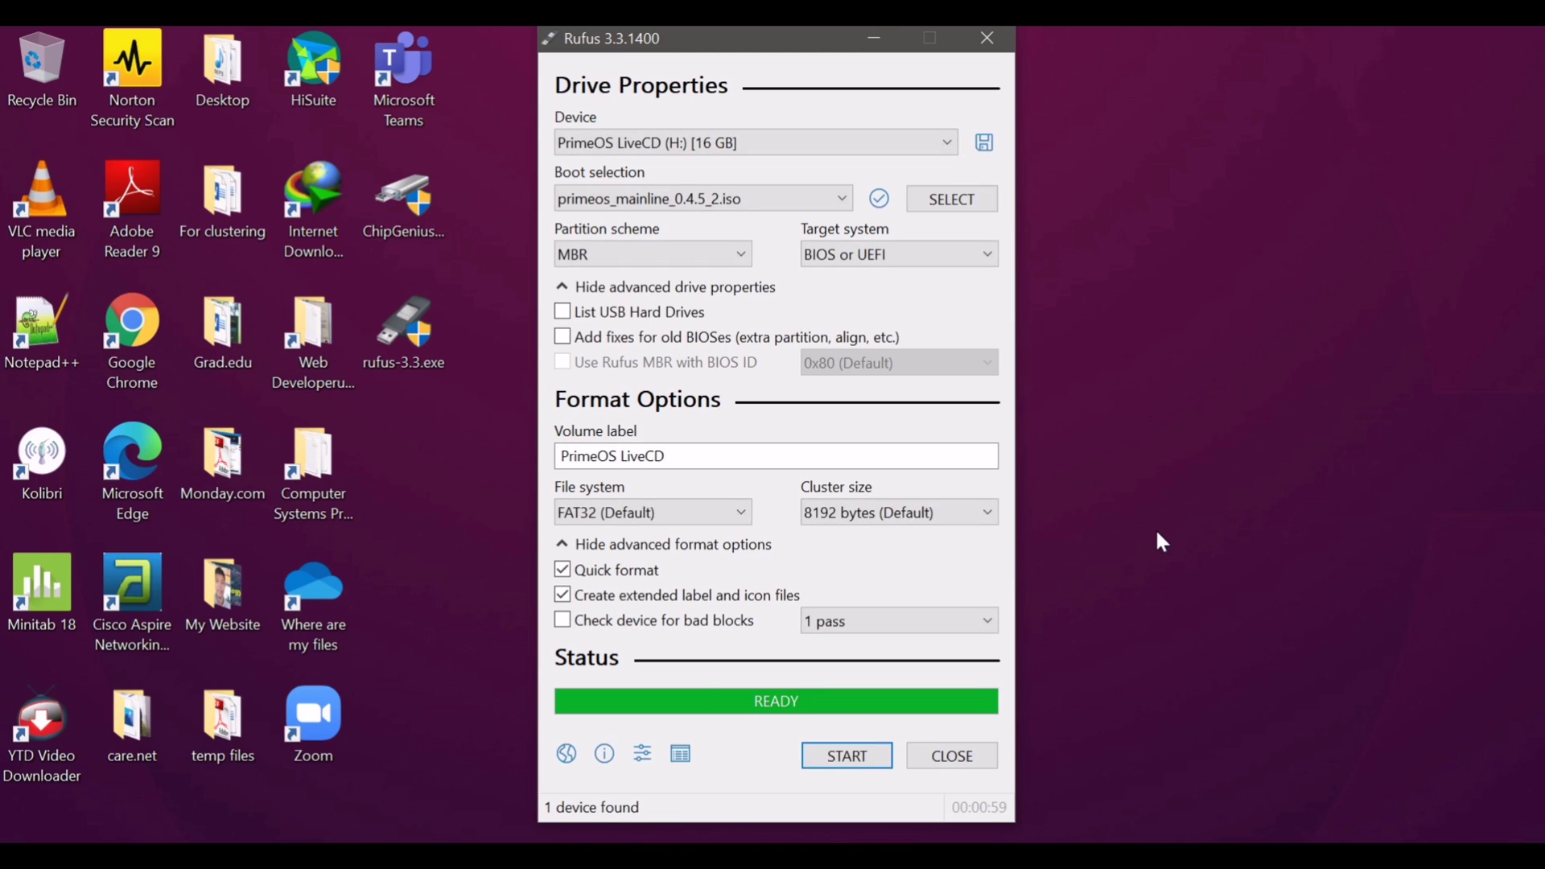
pyautogui.click(972, 757)
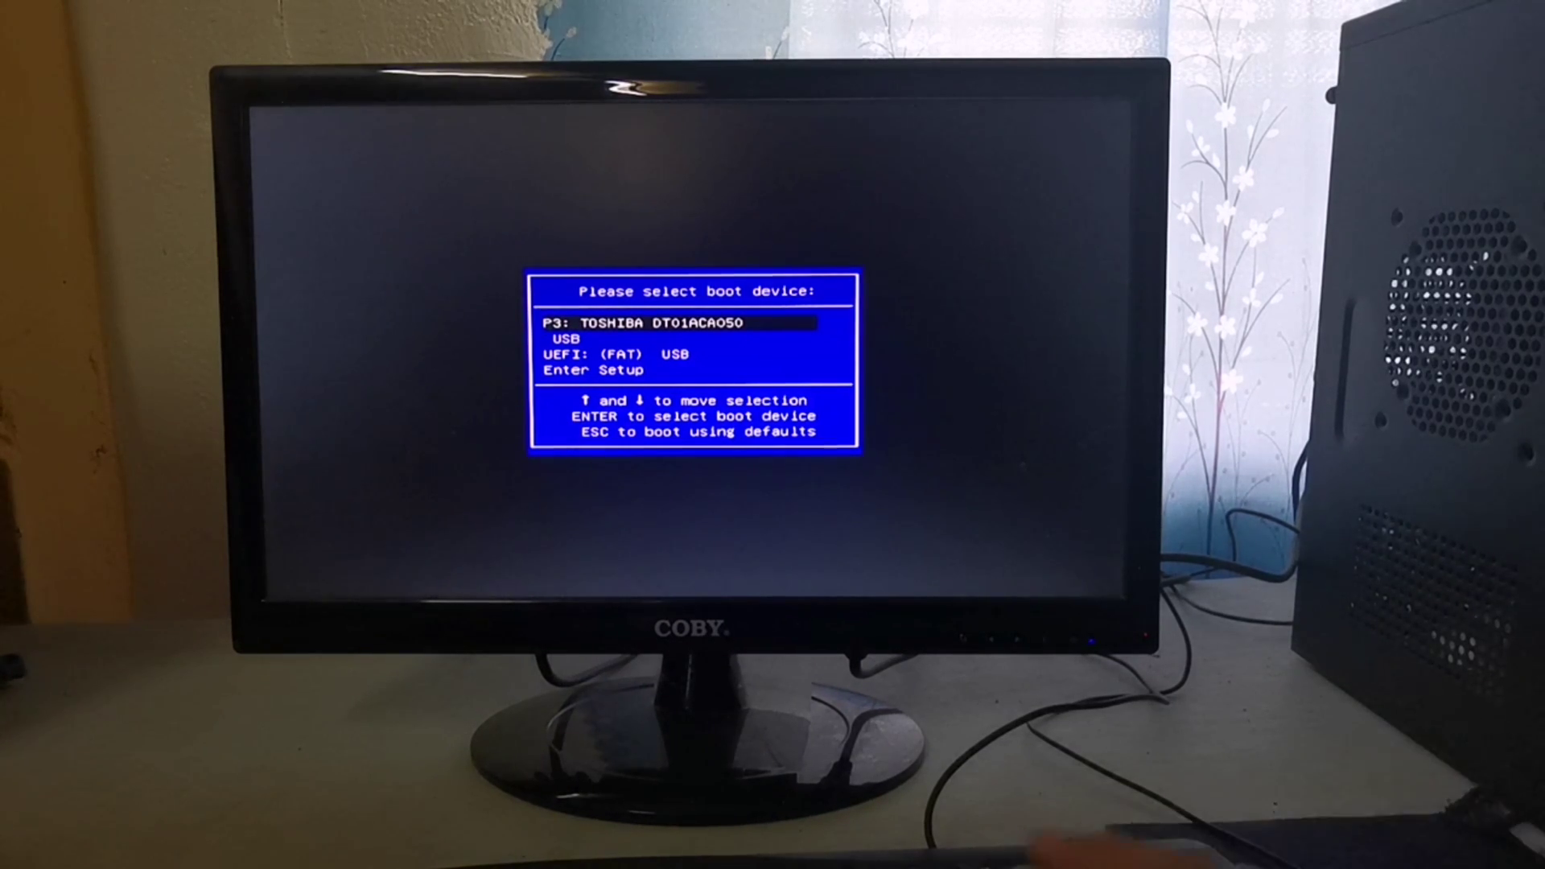
# - Boot the target computer from the USB entry in the boot device list
pyautogui.press('Down')
pyautogui.press('Down')
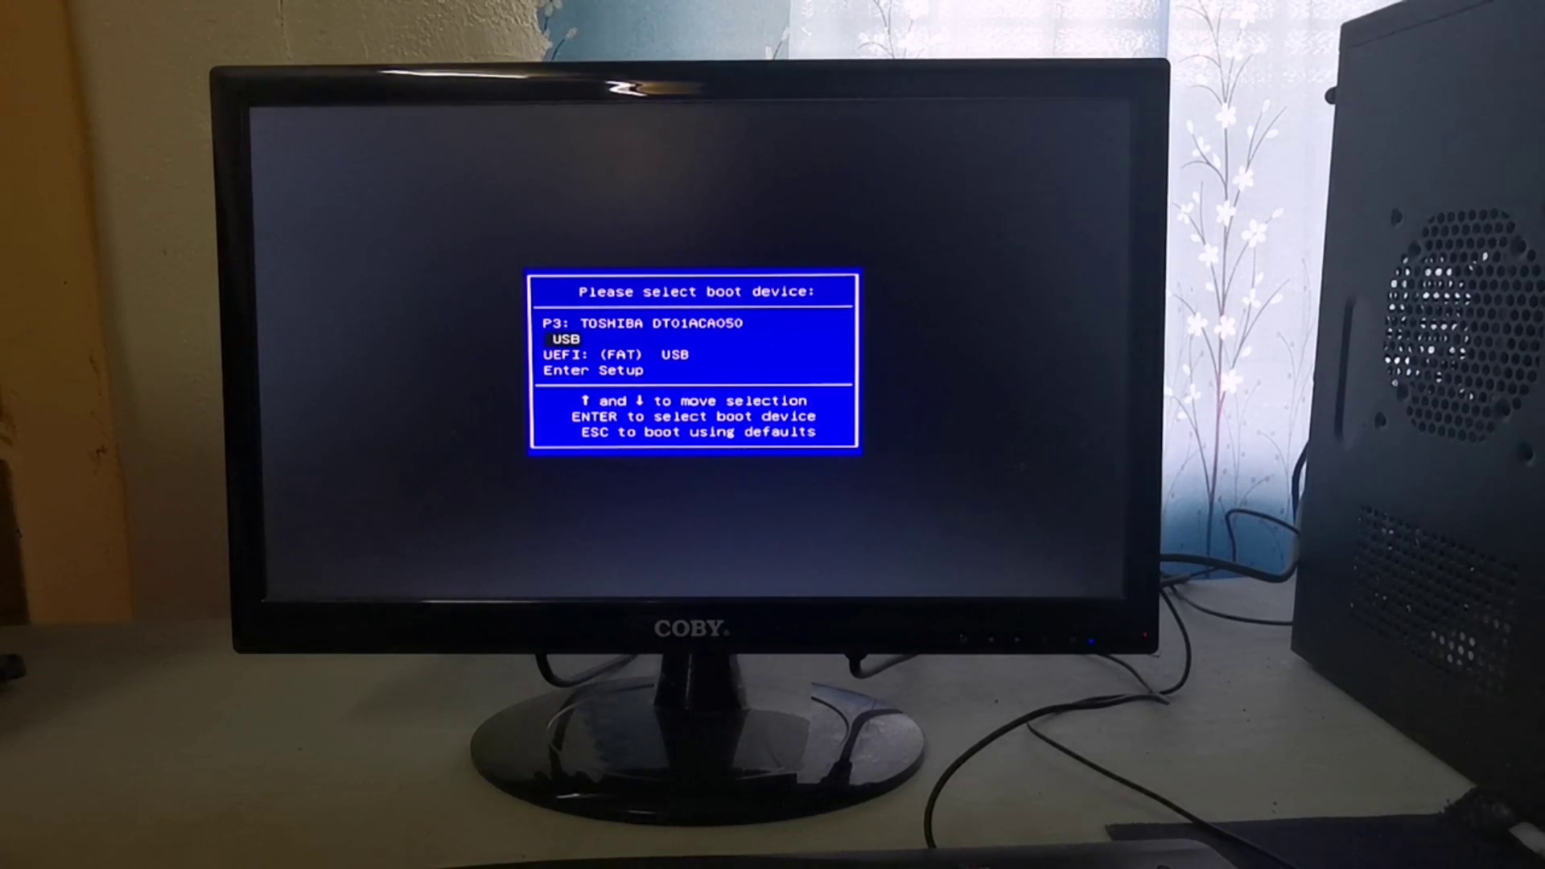
pyautogui.press('Return')
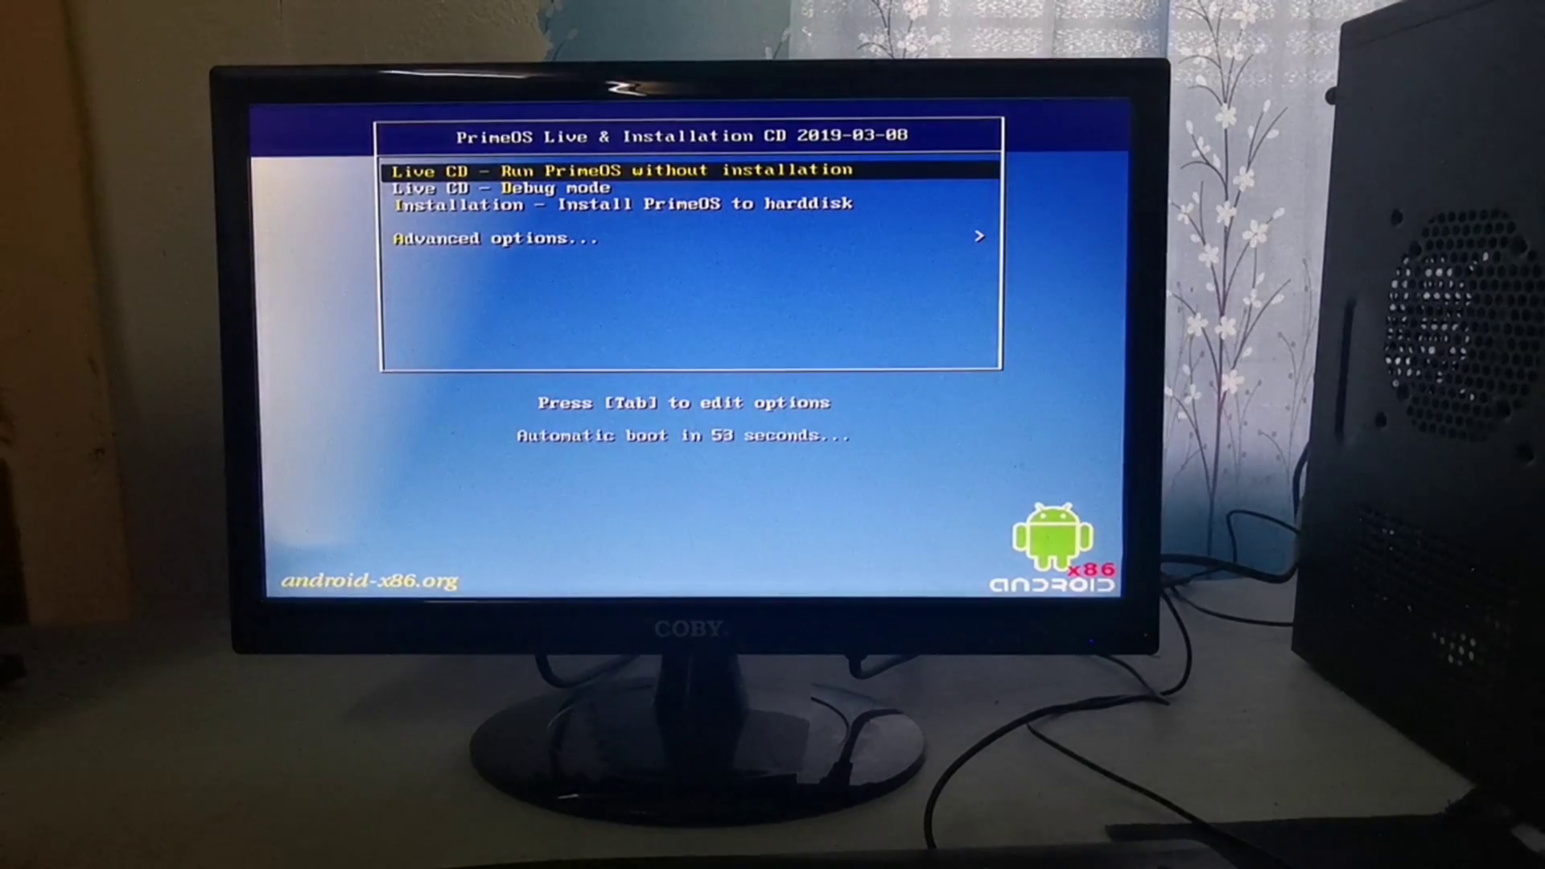
# - Start the "Installation - Install PrimeOS to harddisk" option from the PrimeOS boot menu
pyautogui.press('Down')
pyautogui.press('Down')
pyautogui.press('Down')
pyautogui.press('Up')
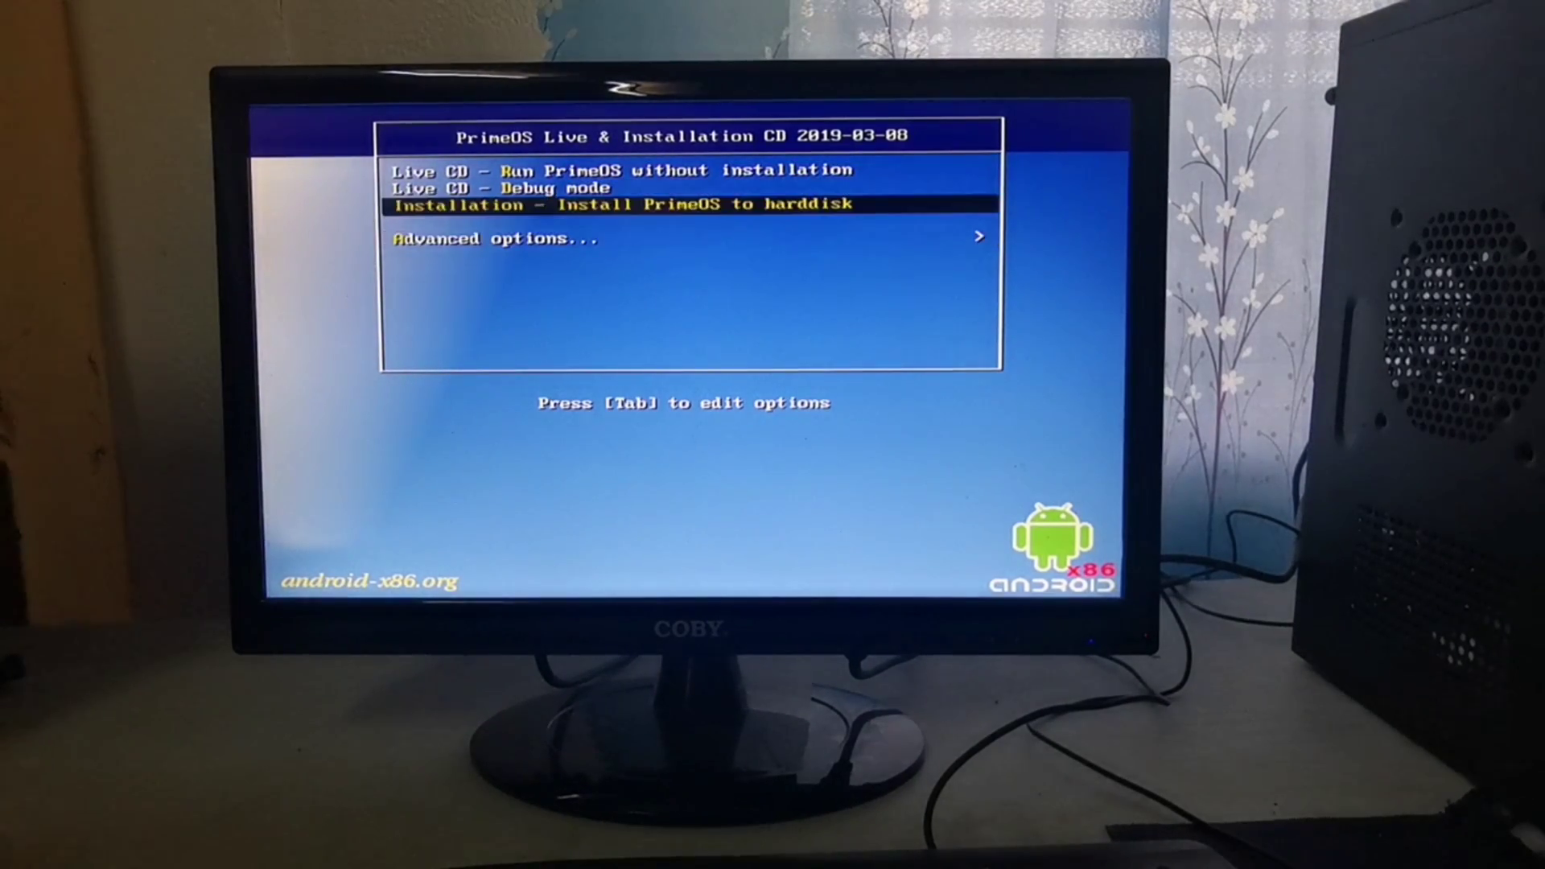
pyautogui.press('Up')
pyautogui.press('Up')
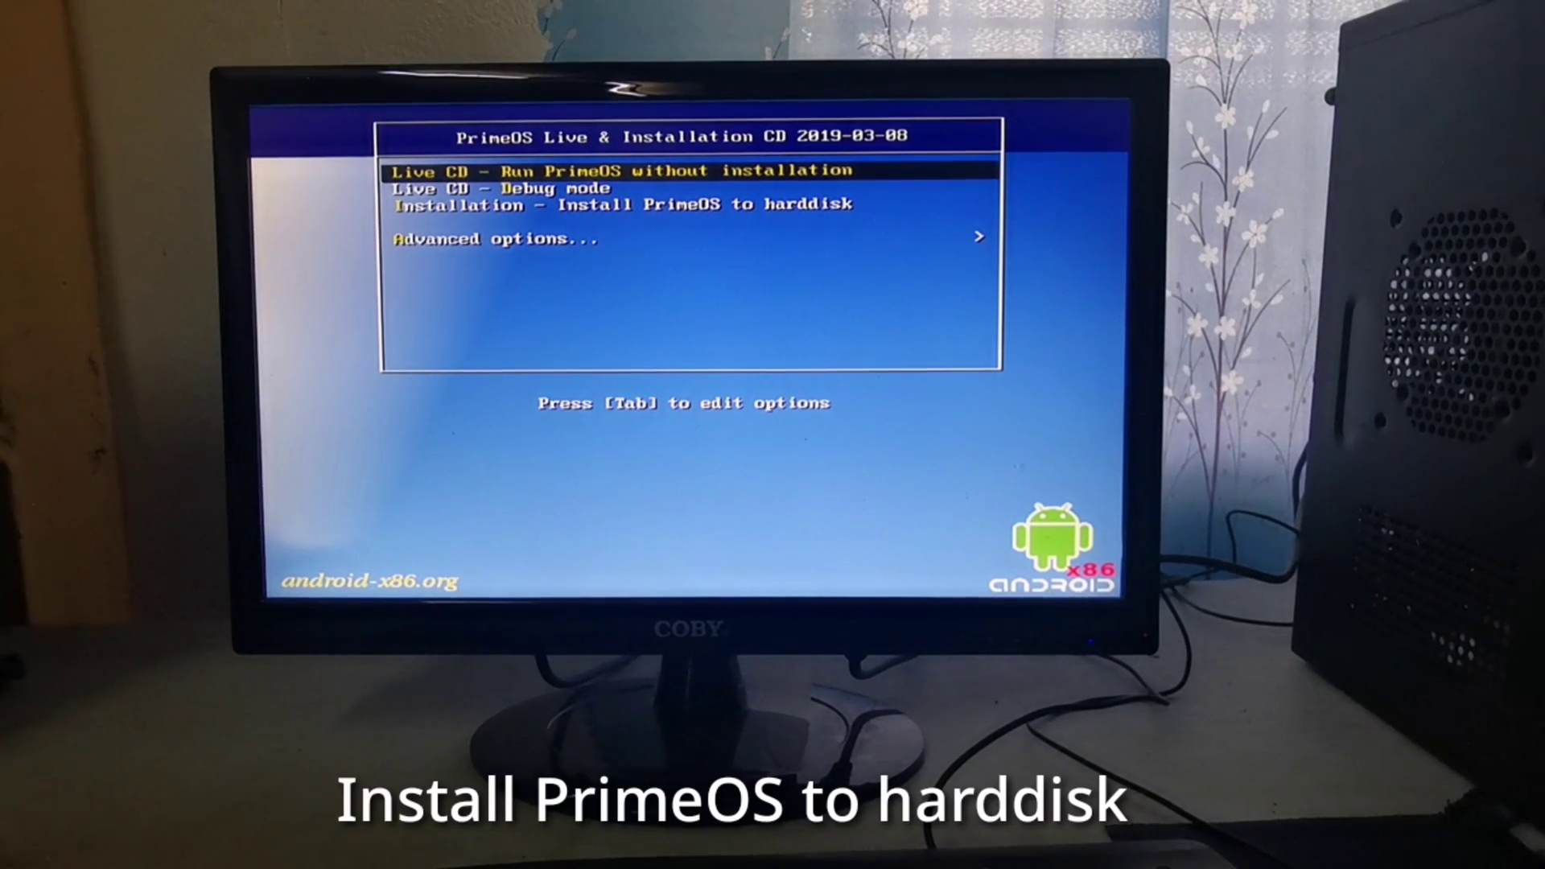
pyautogui.press('Down')
pyautogui.press('Down')
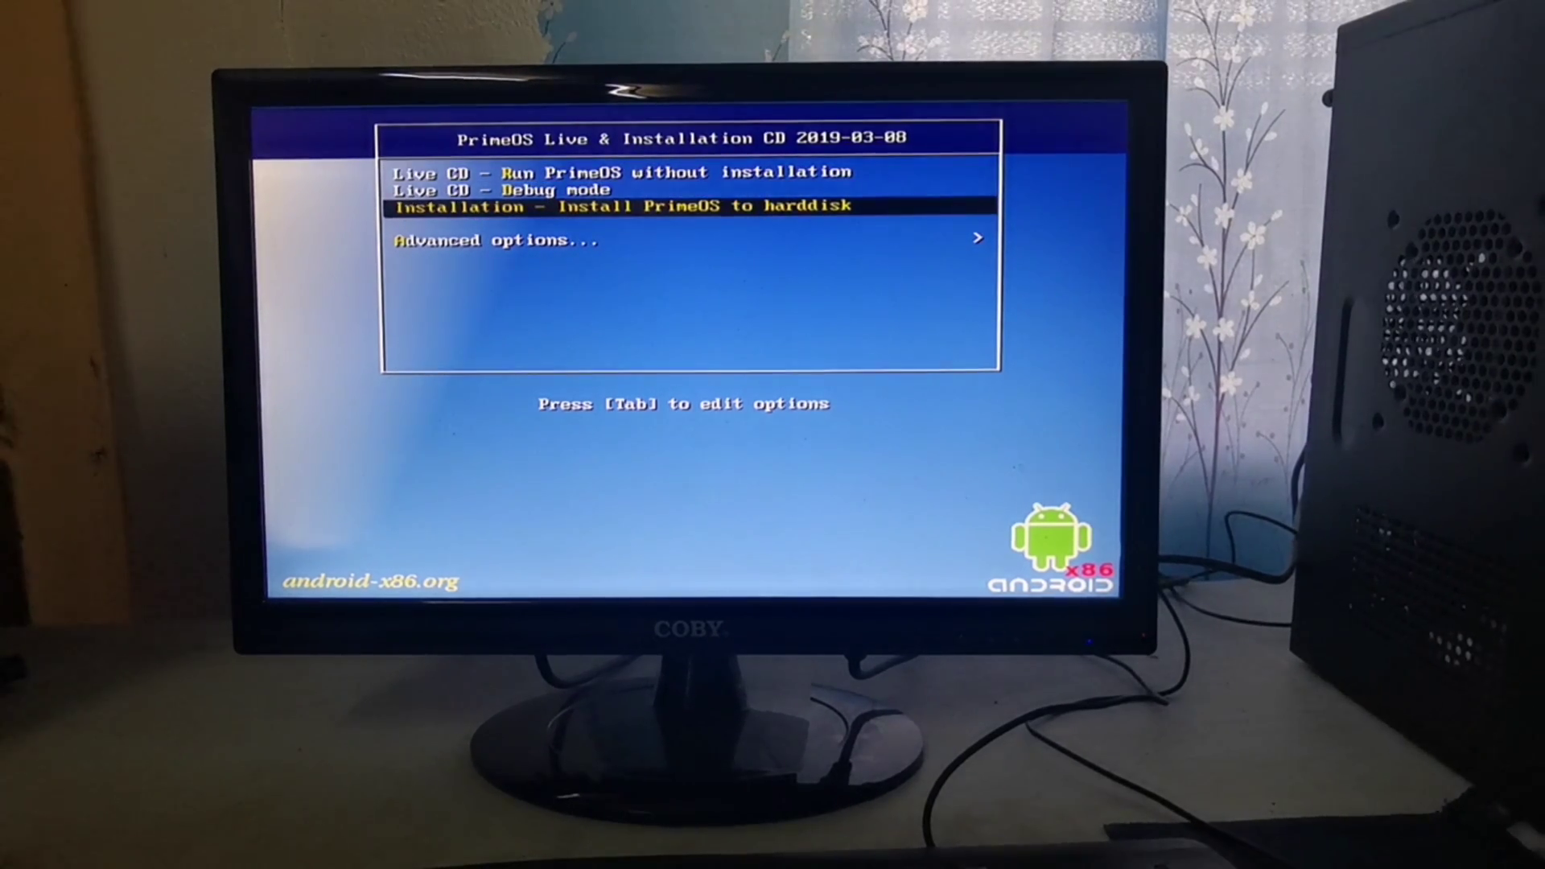
pyautogui.press('Return')
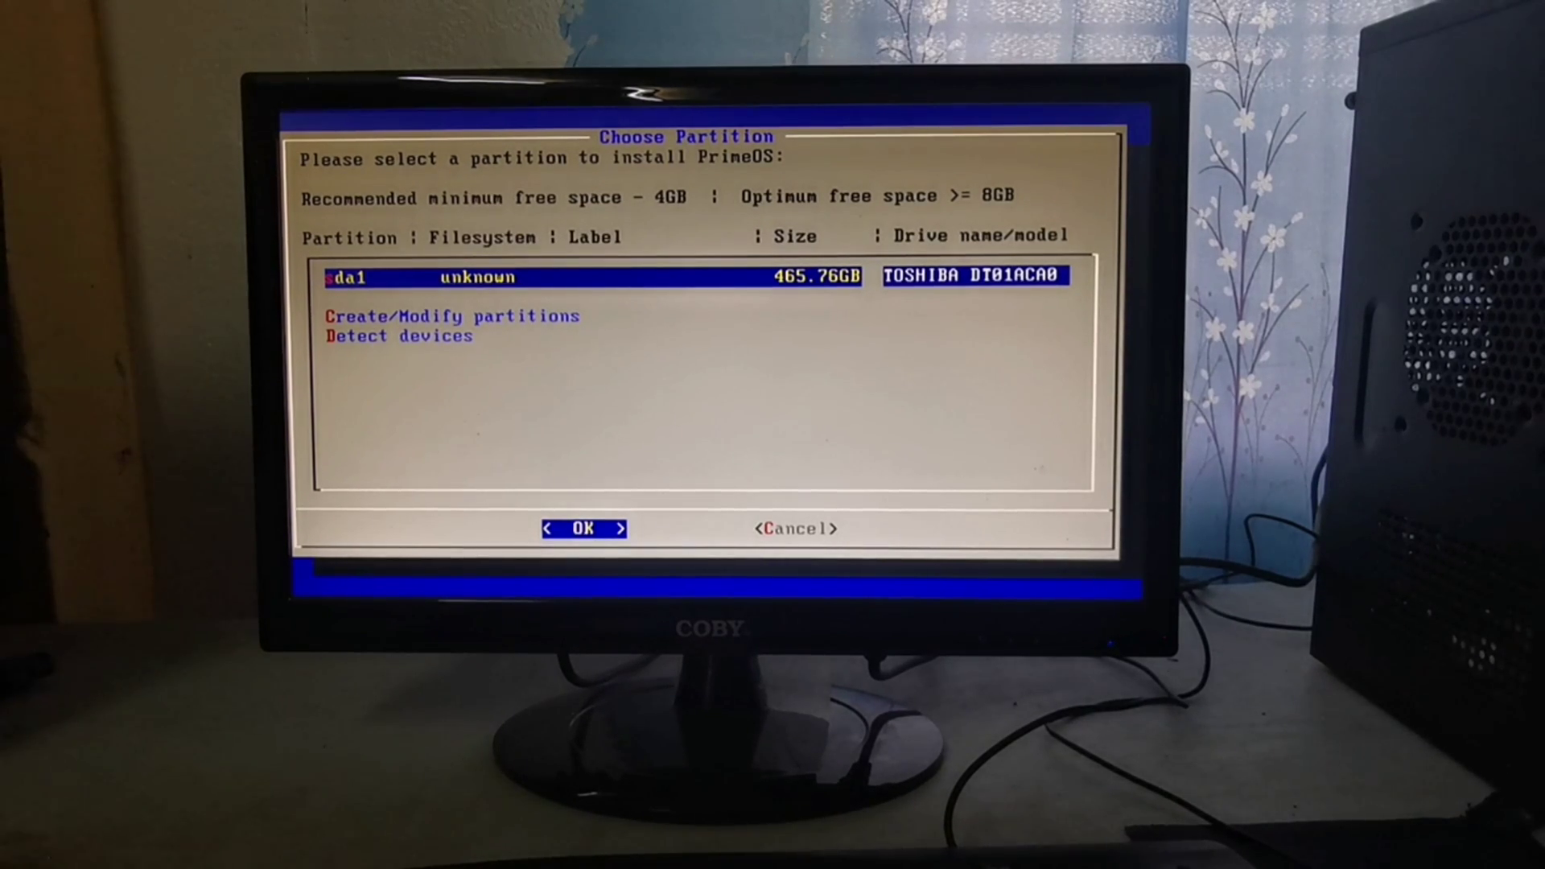
# - Choose the sda1 partition on the TOSHIBA drive as the PrimeOS installation target
pyautogui.press('Tab')
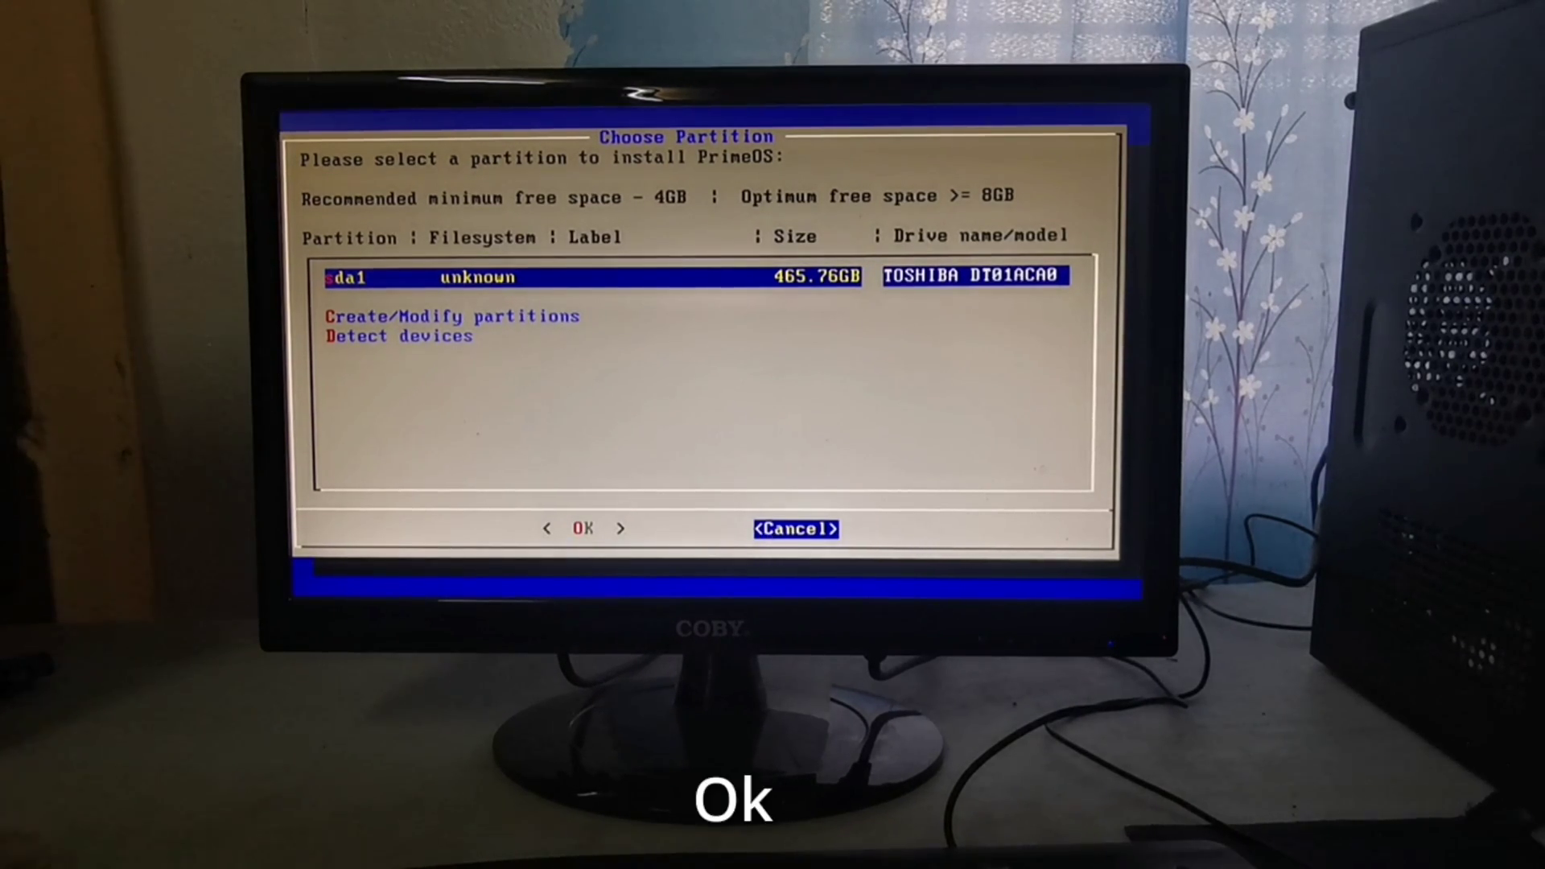
pyautogui.press('Tab')
pyautogui.press('Return')
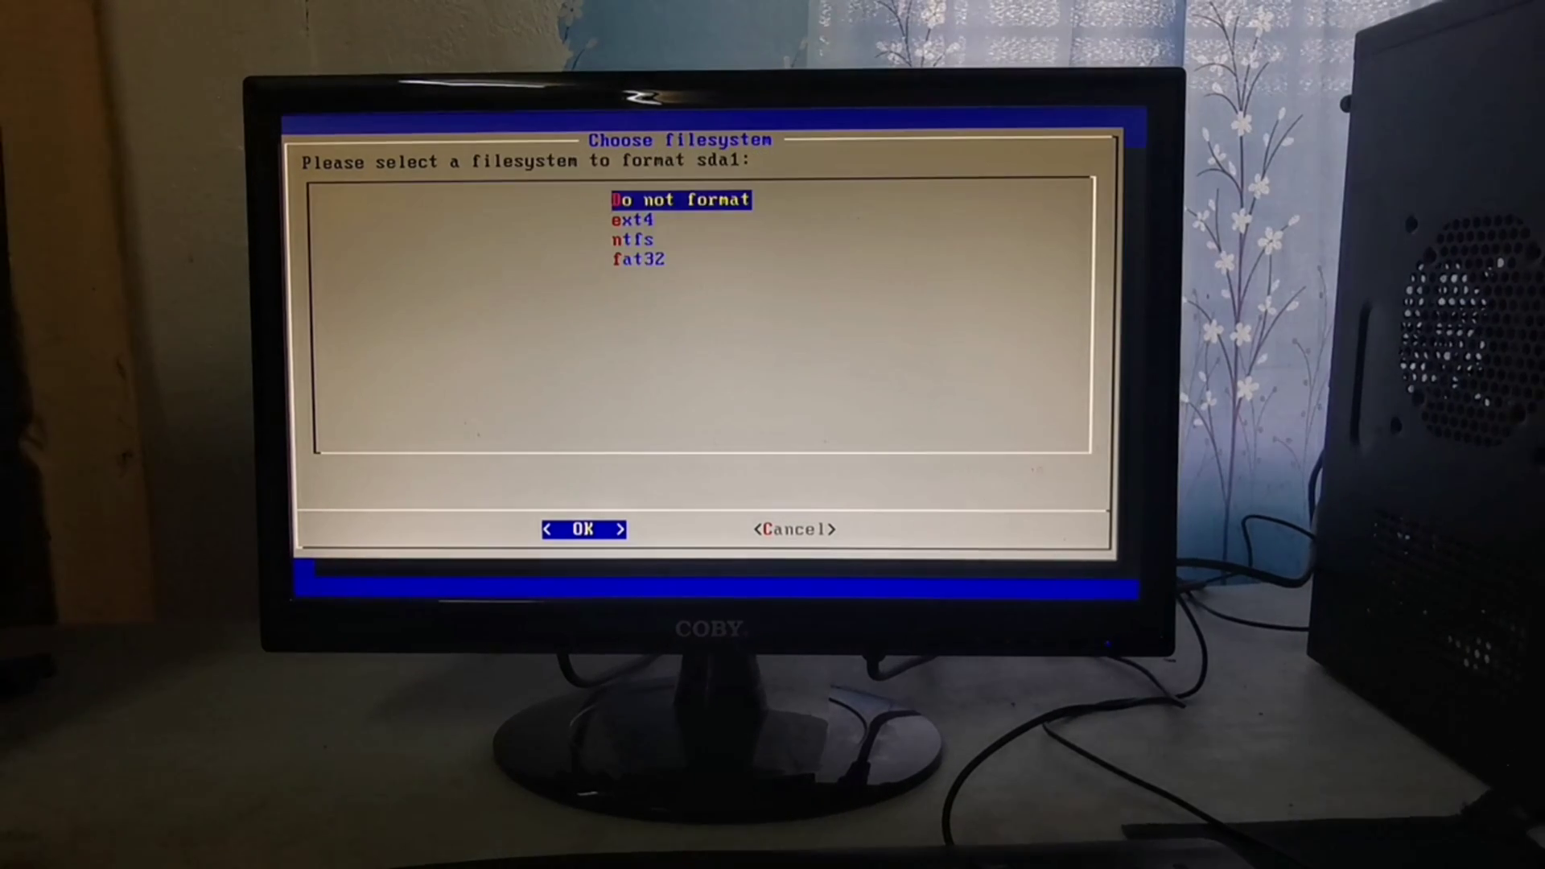
# - Format the sda1 partition with the fat32 filesystem and confirm the data loss
pyautogui.press('Down')
pyautogui.press('Down')
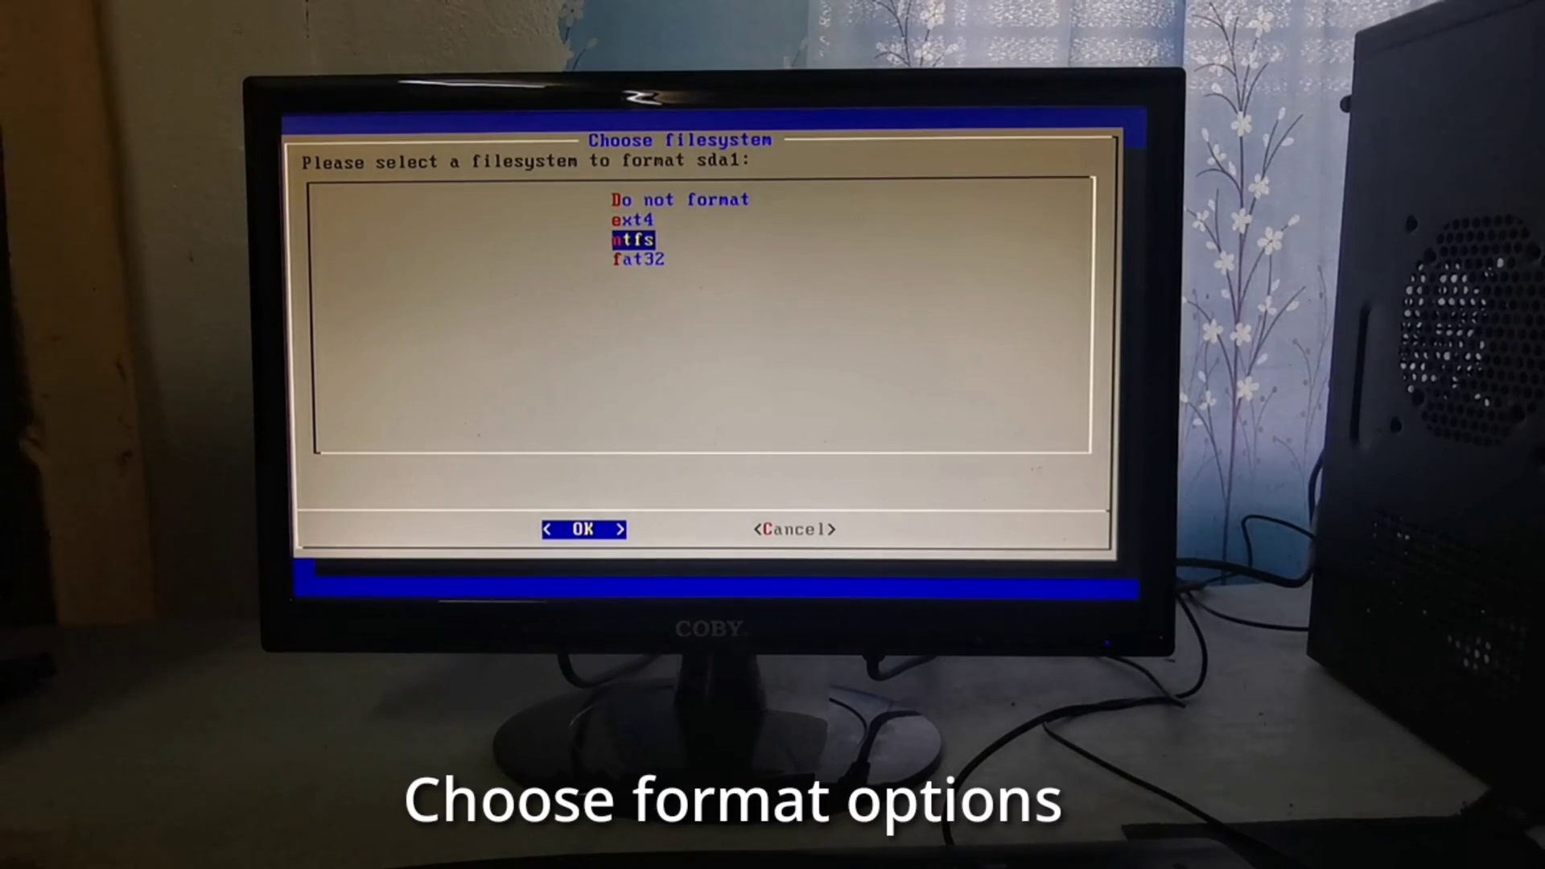
pyautogui.press('Down')
pyautogui.press('Return')
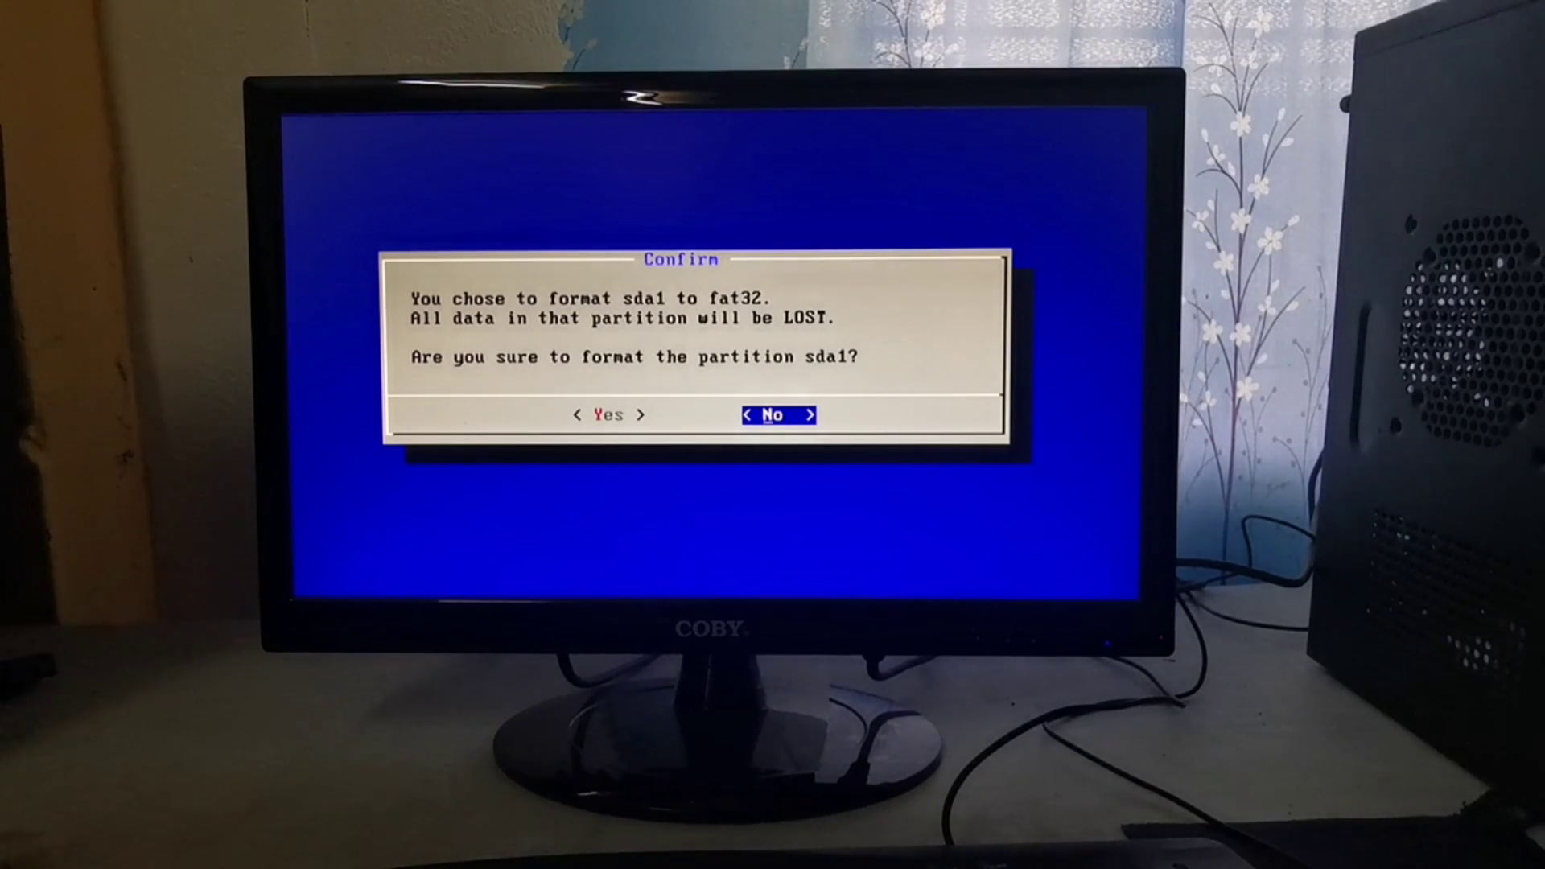
pyautogui.press('Left')
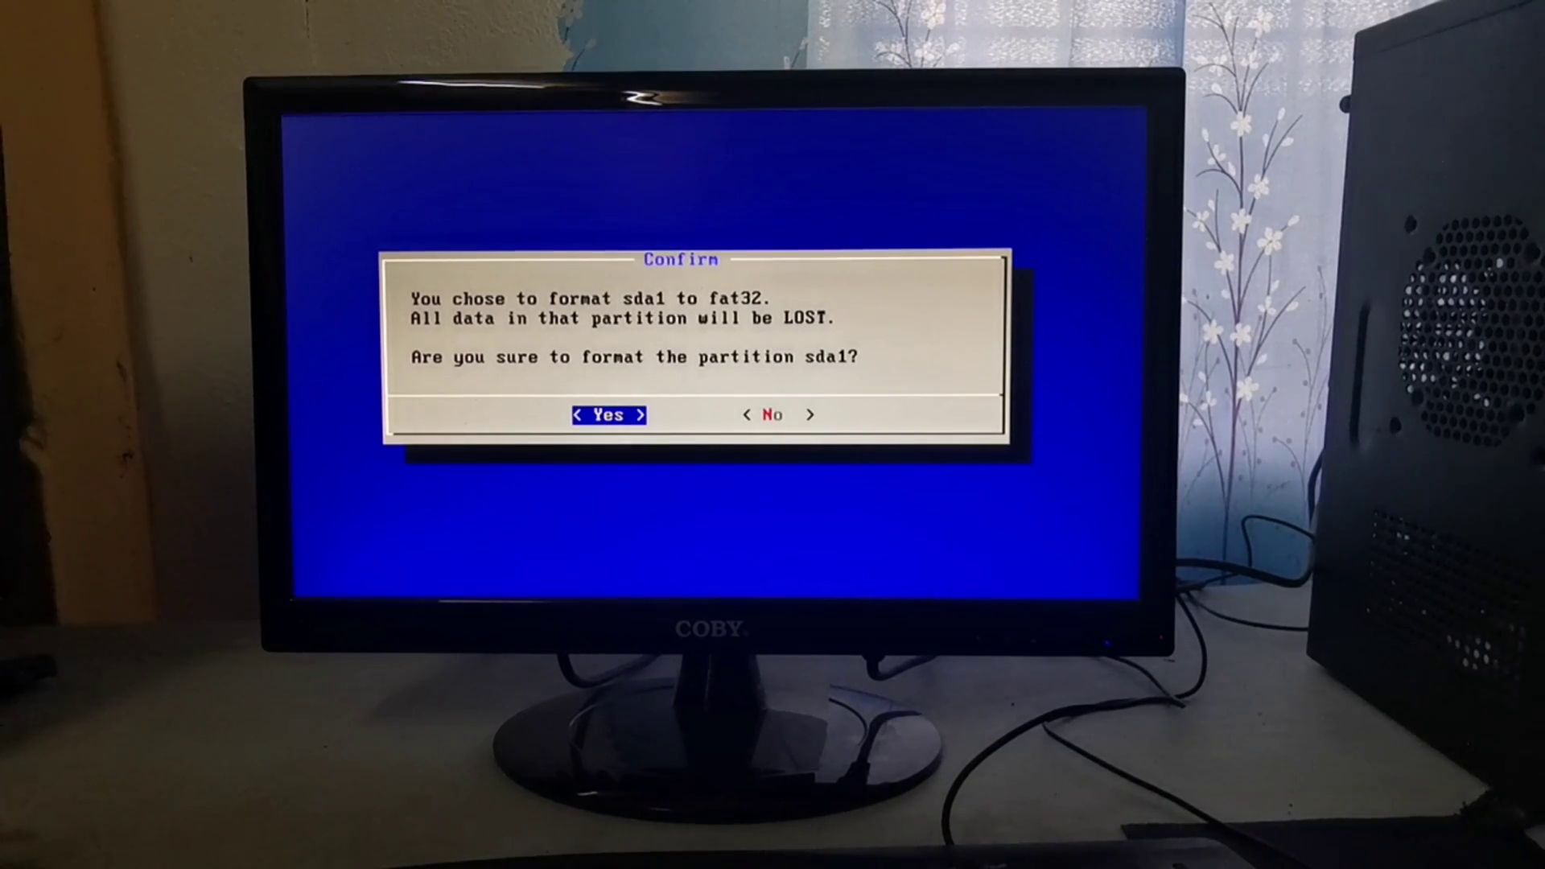
pyautogui.press('Return')
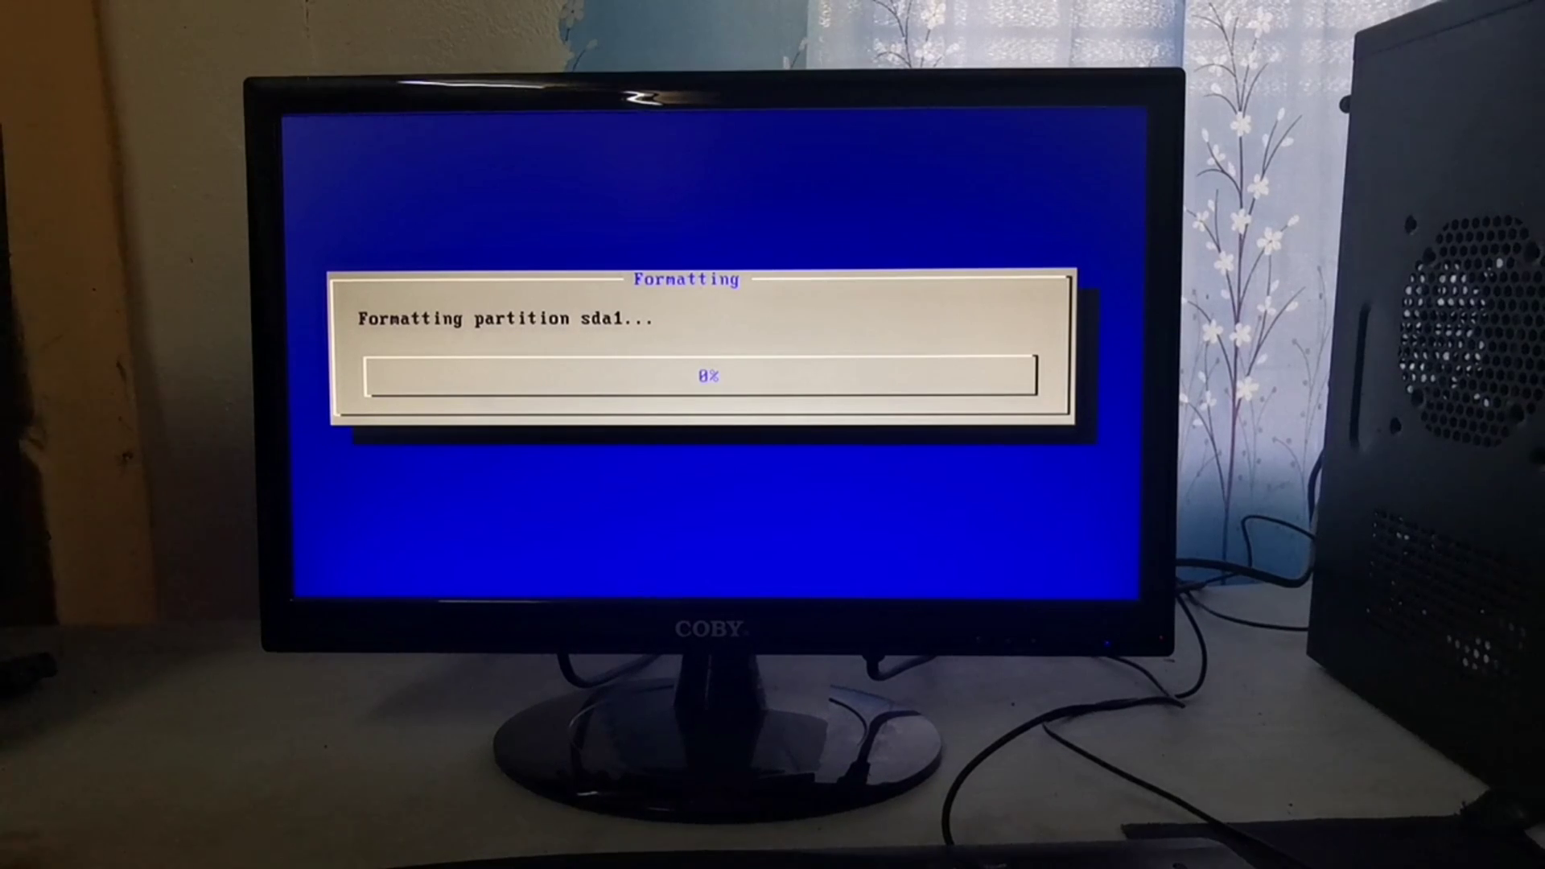